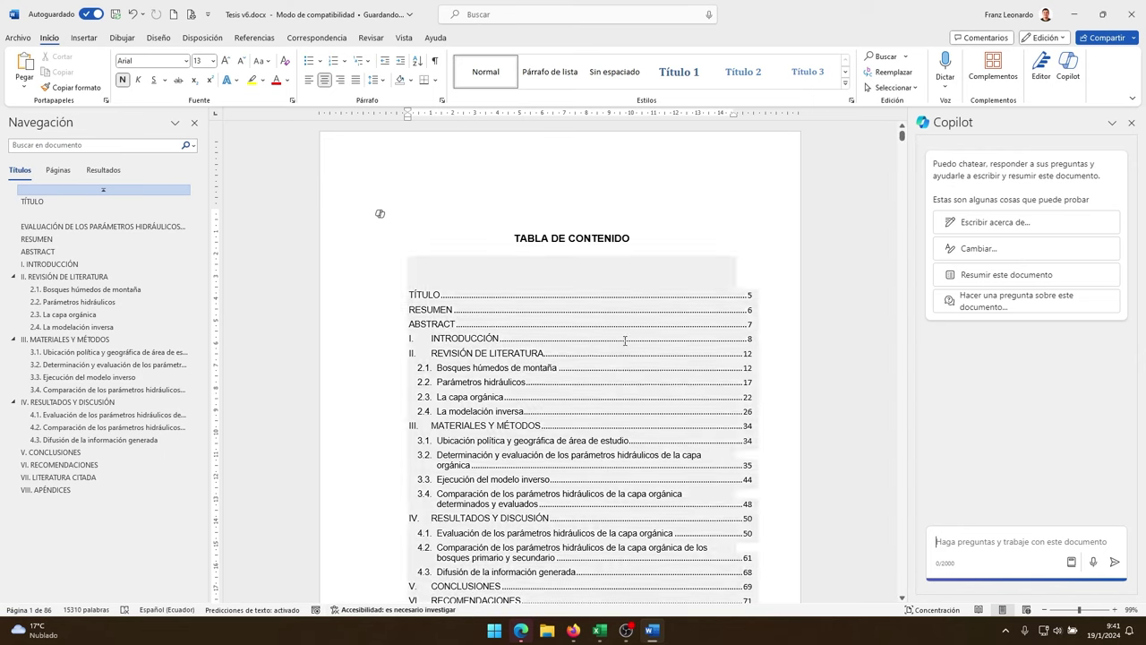
Ask Copilot for a one-page summary of the thesis and copy its reply
click(965, 541)
text(Crea )
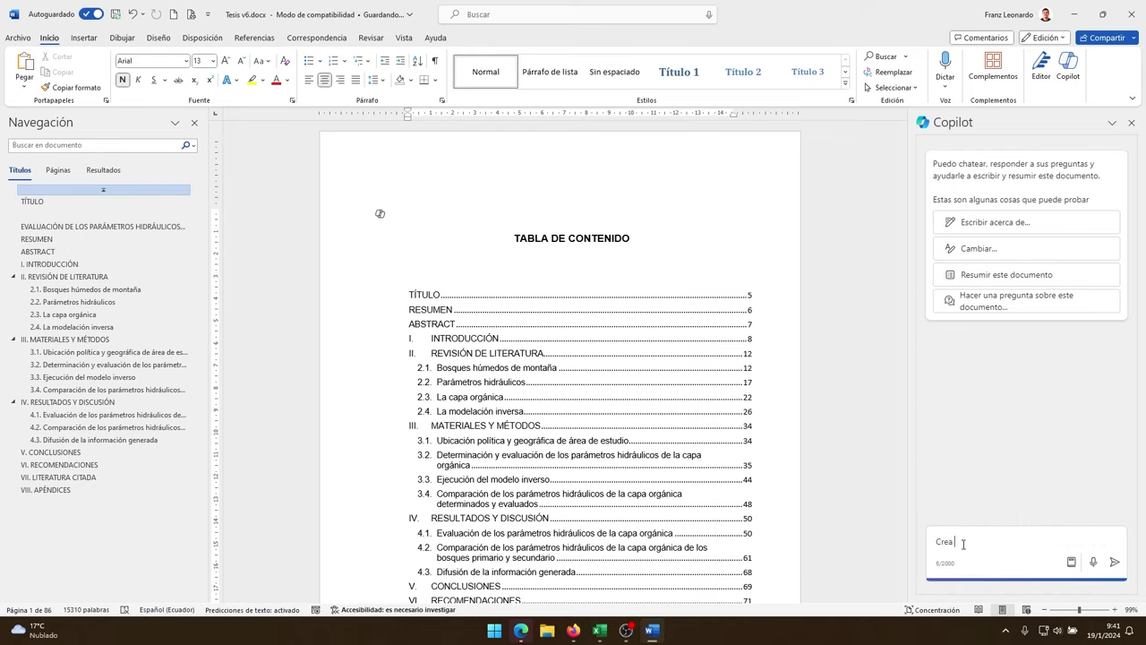
text(tes)
text(umen de )
text( una hoja)
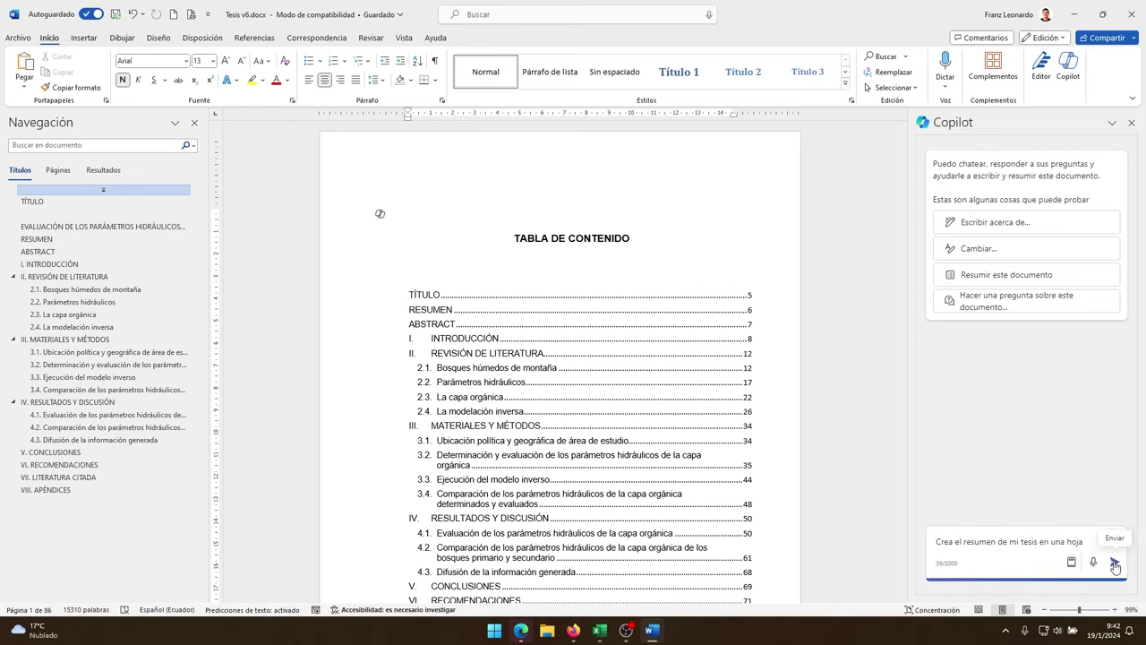
click(1115, 563)
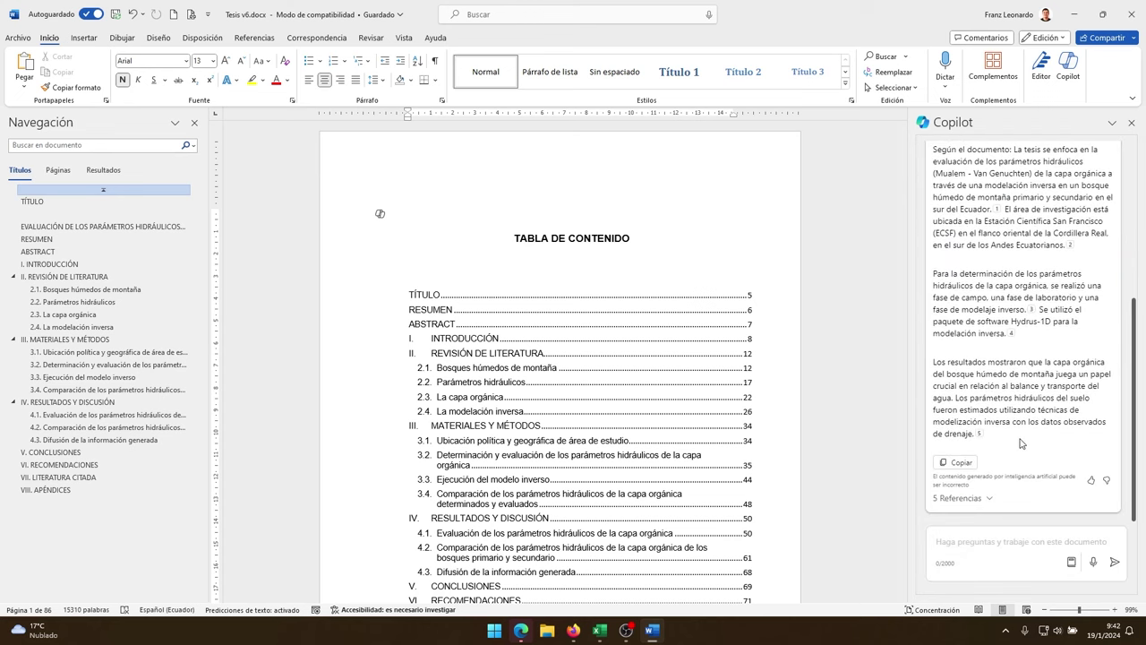
click(963, 465)
Paste the summary above TABLA DE CONTENIDO, then replace it with Copilot's bulleted version
text(Según el documento: La tesis se enfoca en la evaluación de los parámetros hidráulicos (Mualem - Van Genuchten) de la capa orgánica a través de una modelación inversa en un bosque húmedo de montaña primario y secundario en el sur del Ecuador. El área de investigación está ubicada en la Estación Científica San Francisco (ECSF) en el flanco oriental de la Cordillera Real, en el sur de los Andes Ecuatorianos. Para la determinación de los parámetros hidráulicos de la capa orgánica, se realizó una fase de campo, una fase de laboratorio y una fase de modelaje inverso. Se utilizó el paquete de software Hydrus-1D para la modelación inversa. Los resultados mostraron que la capa orgánica del bosque húmedo de montaña juega un papel crucial en relación al balance y transporte del agua. Los parámetros hidráulicos del suelo fueron estimados utilizando técnicas de modelización inversa con los datos observados de drenaje.)
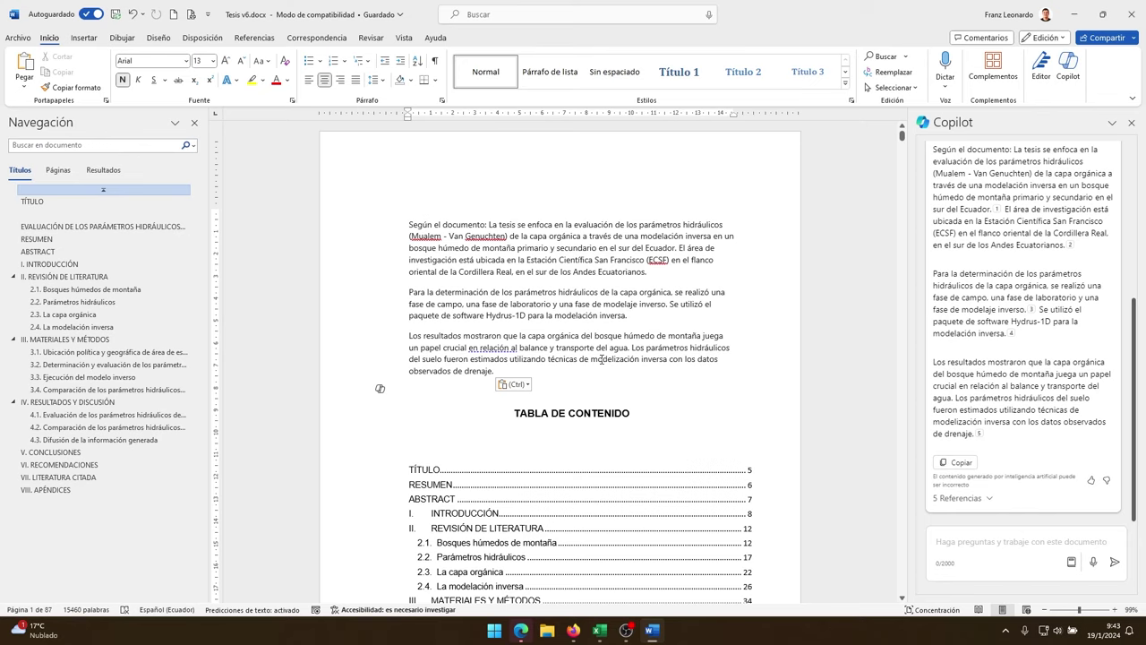
click(986, 549)
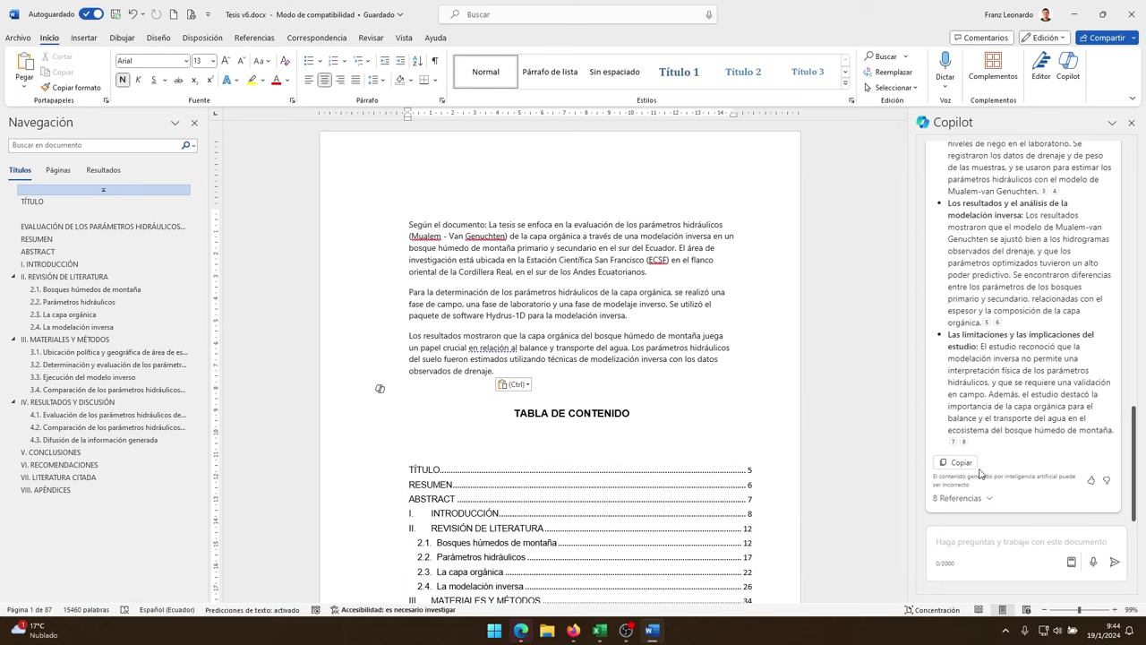
click(957, 462)
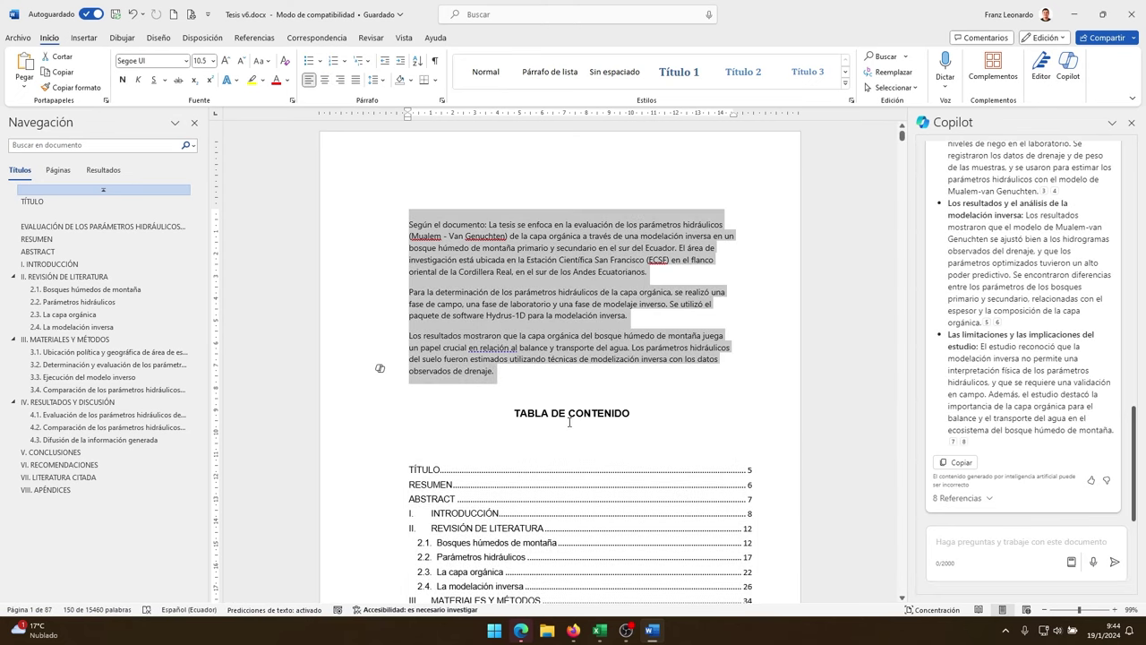
key(ctrl+v)
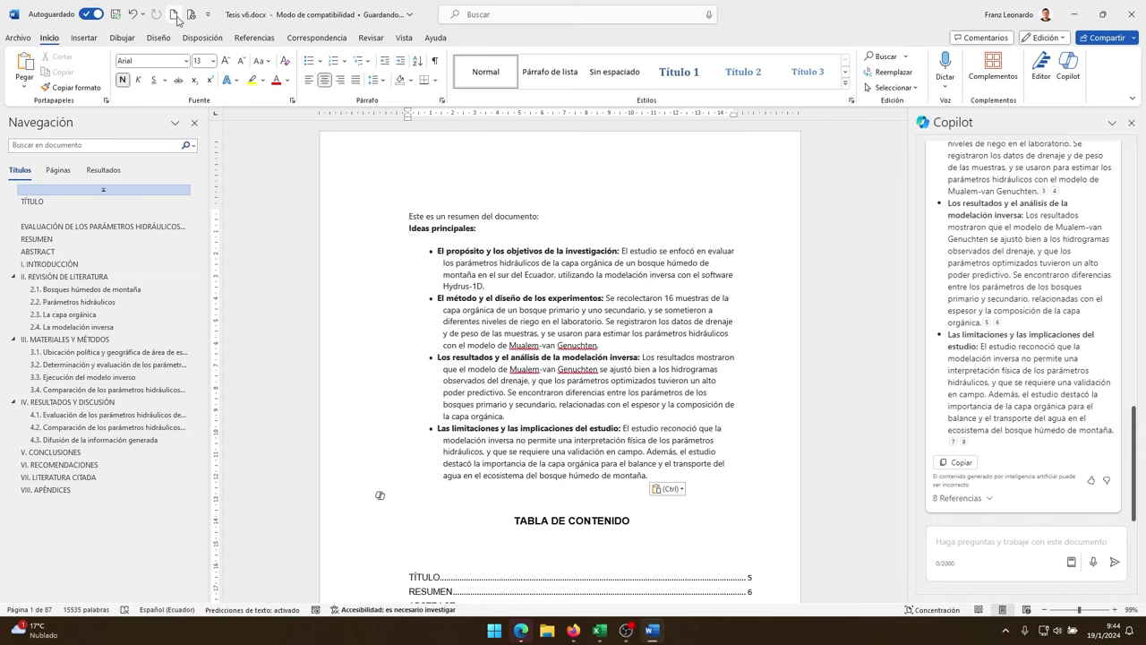
Start a new blank document and copy the Excel deforestation table A1:D24 into it
key(ctrl+n)
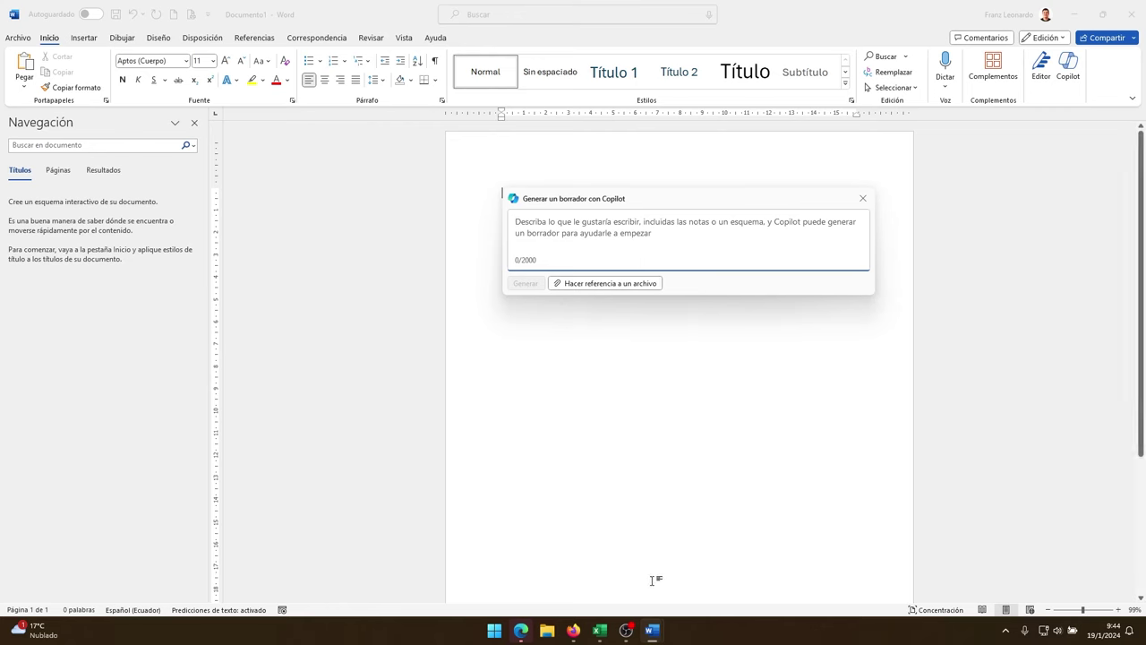
click(600, 630)
click(618, 256)
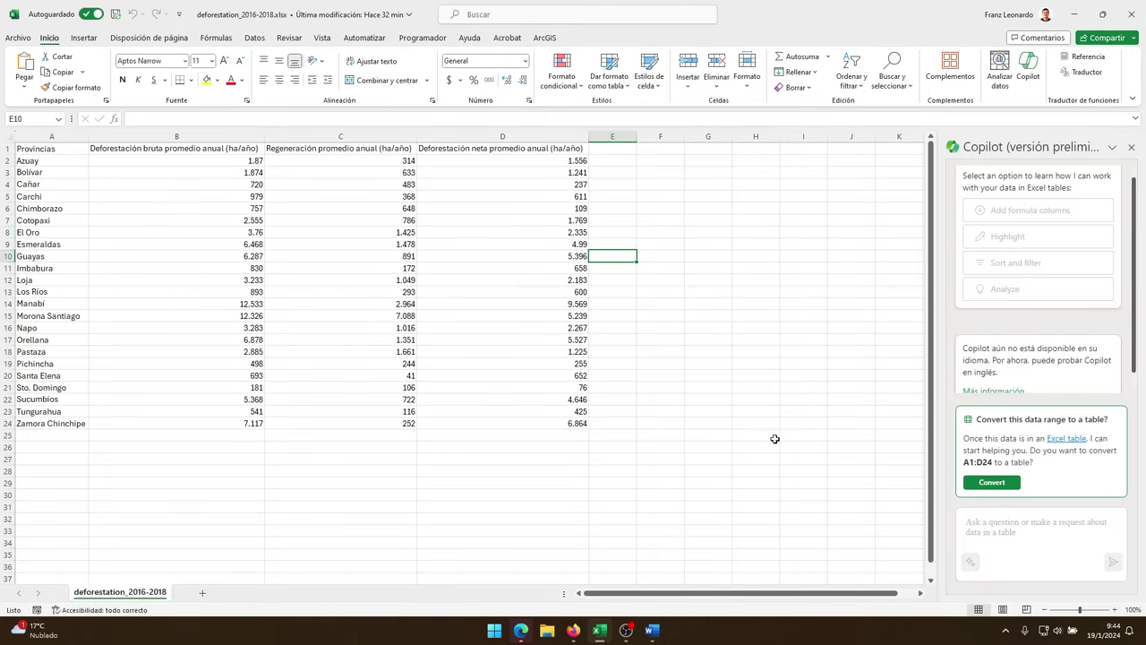
click(32, 149)
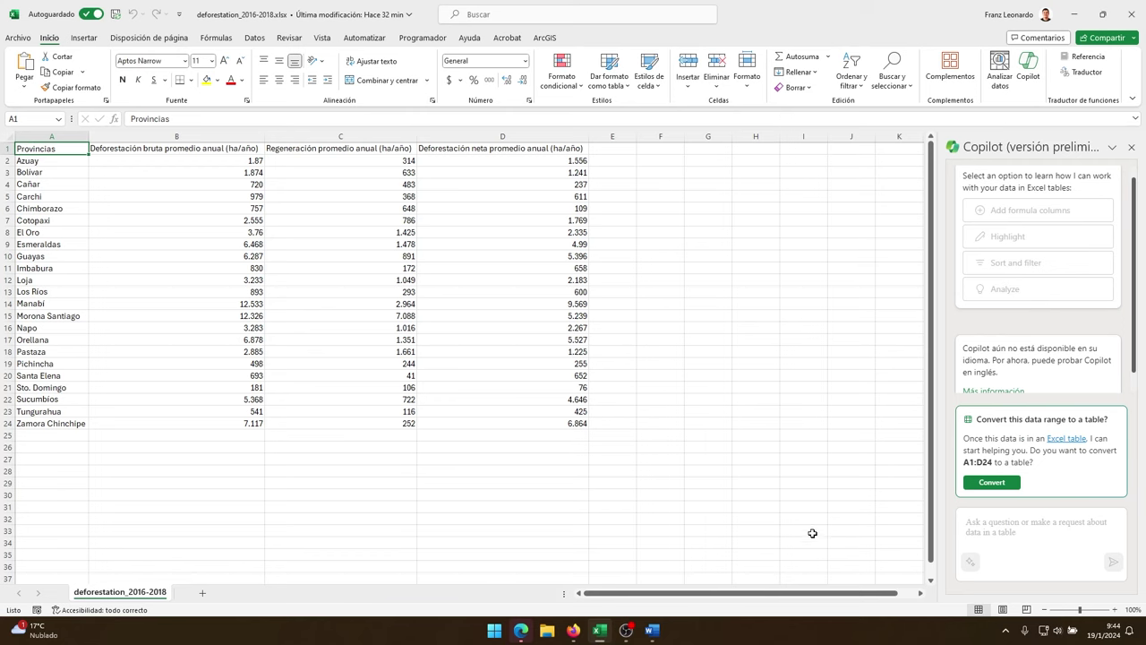
shift+click(571, 425)
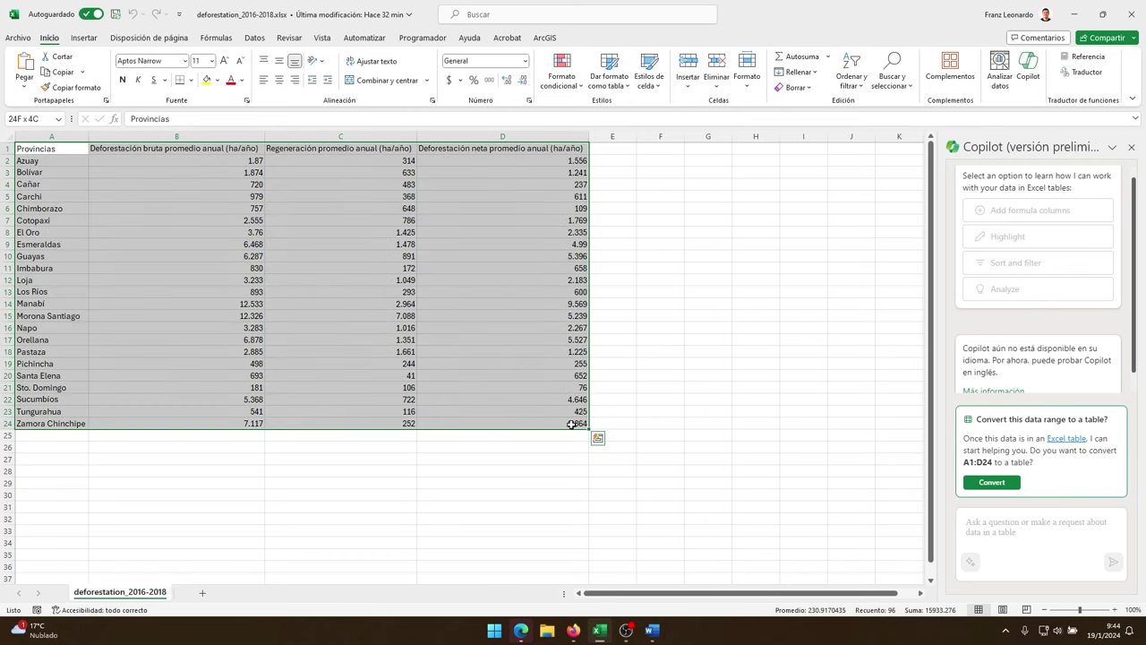
key(ctrl+c)
key(alt+Tab)
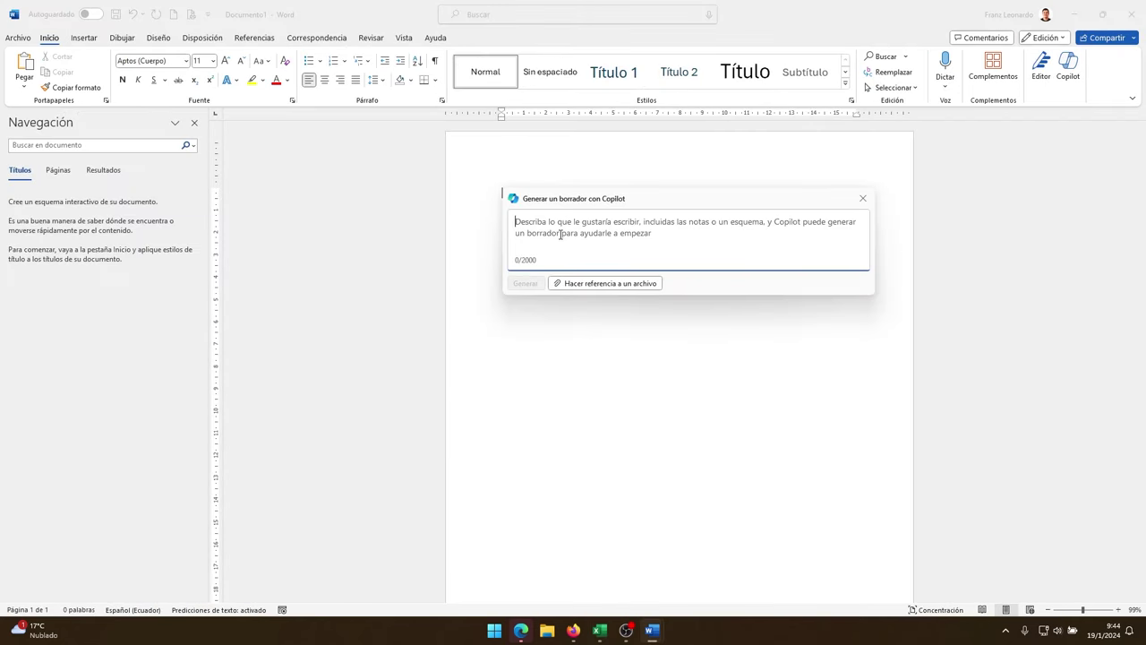
Ask Copilot to draft a report ('Crea un informe con la...') from the pasted deforestation table
text(Crea un informe )
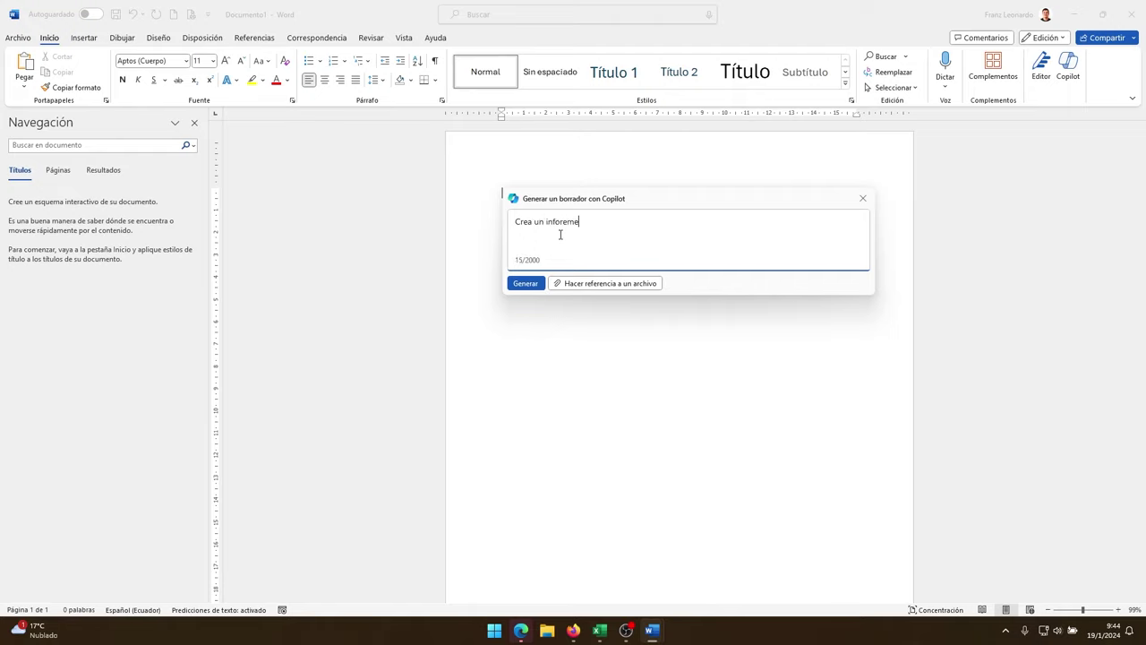
text(con la siguie)
key(ctrl+v)
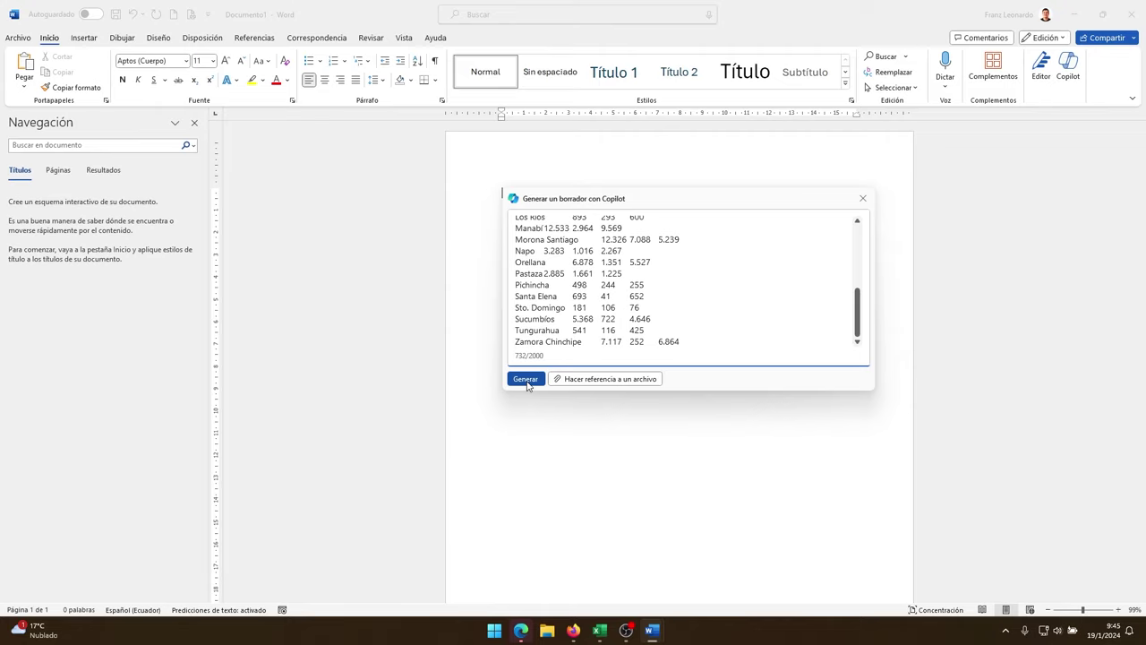
click(526, 380)
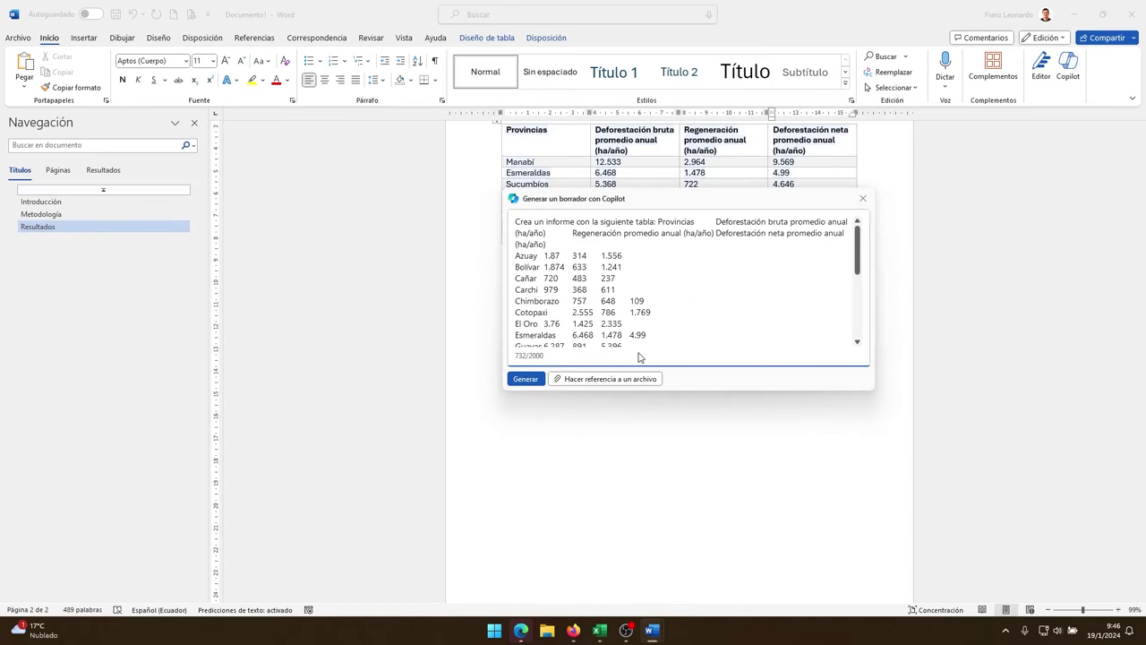
Keep Copilot's draft report and scroll back up to its title
click(863, 198)
scroll(789, 466, up, 2)
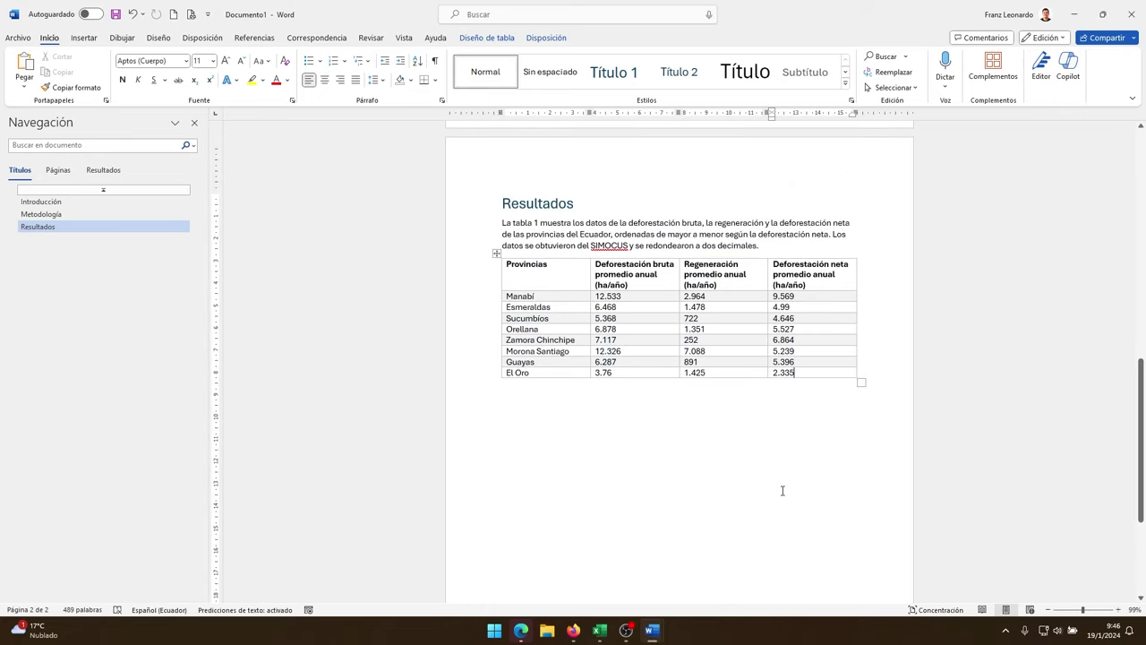
scroll(591, 358, up, 2)
scroll(618, 421, up, 2)
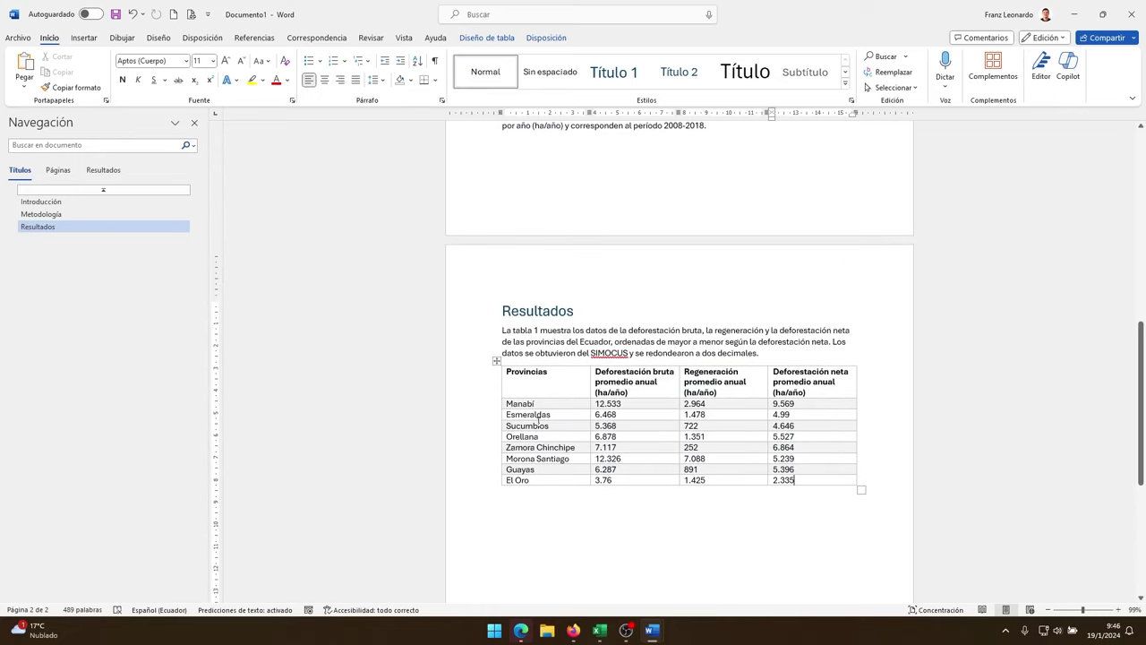
scroll(635, 475, up, 1)
scroll(635, 474, up, 5)
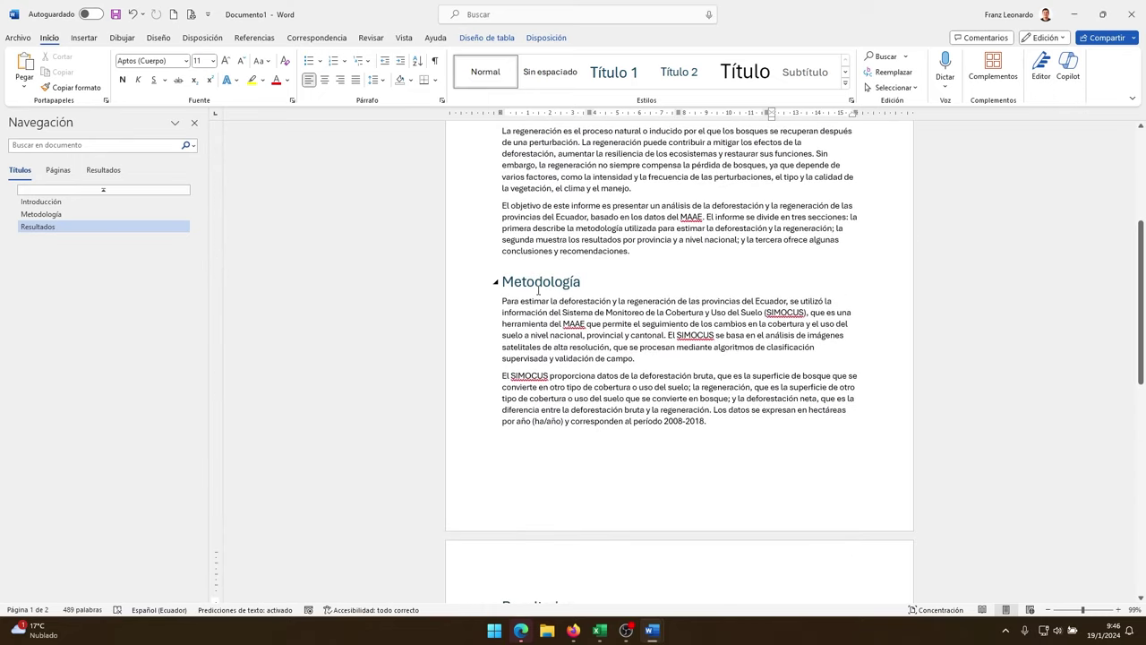
double_click(785, 312)
scroll(699, 359, up, 6)
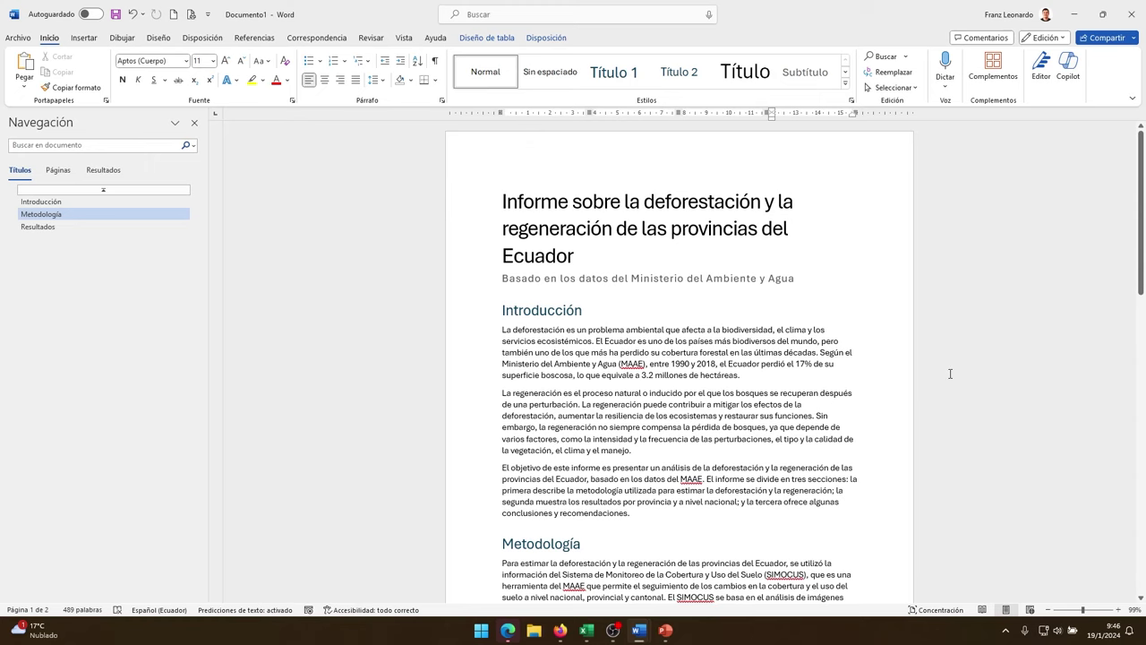
Have Copilot write text for two slides from the report, copy it, and switch to PowerPoint
click(1068, 67)
text(Crea el texto para dos diapositivas)
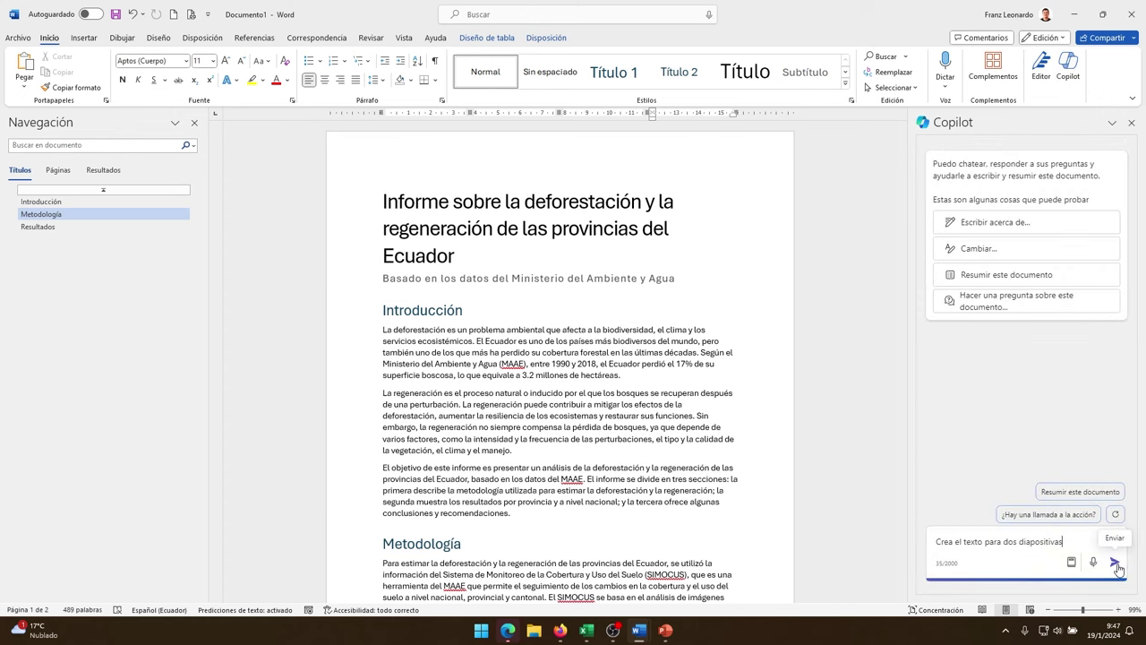
click(1115, 562)
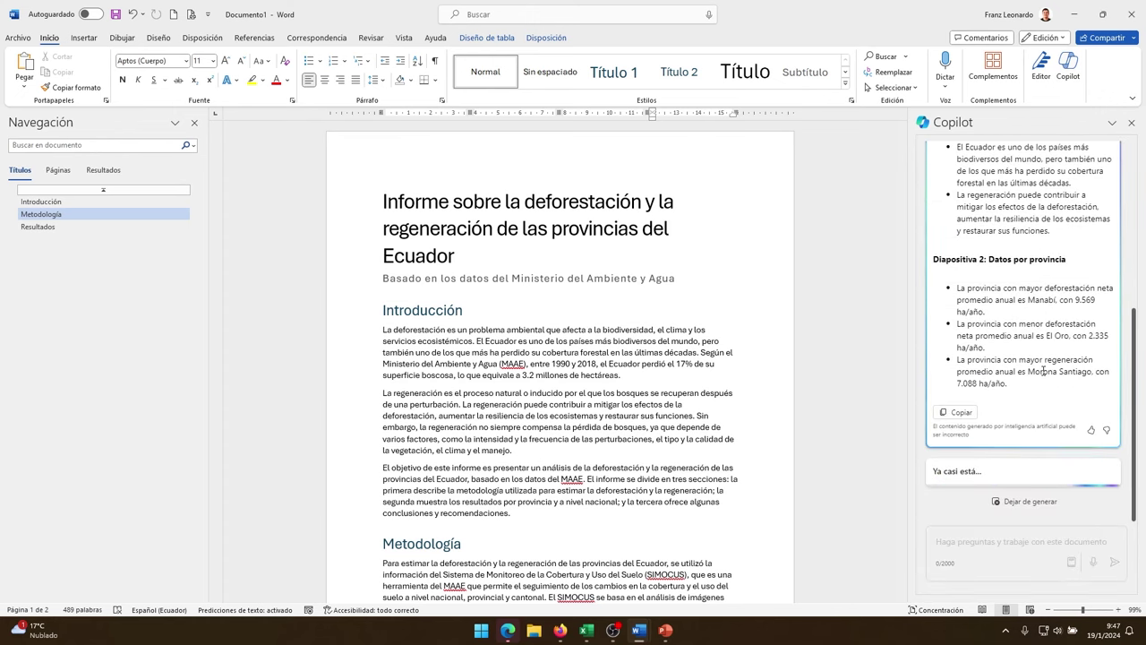
click(962, 399)
click(665, 630)
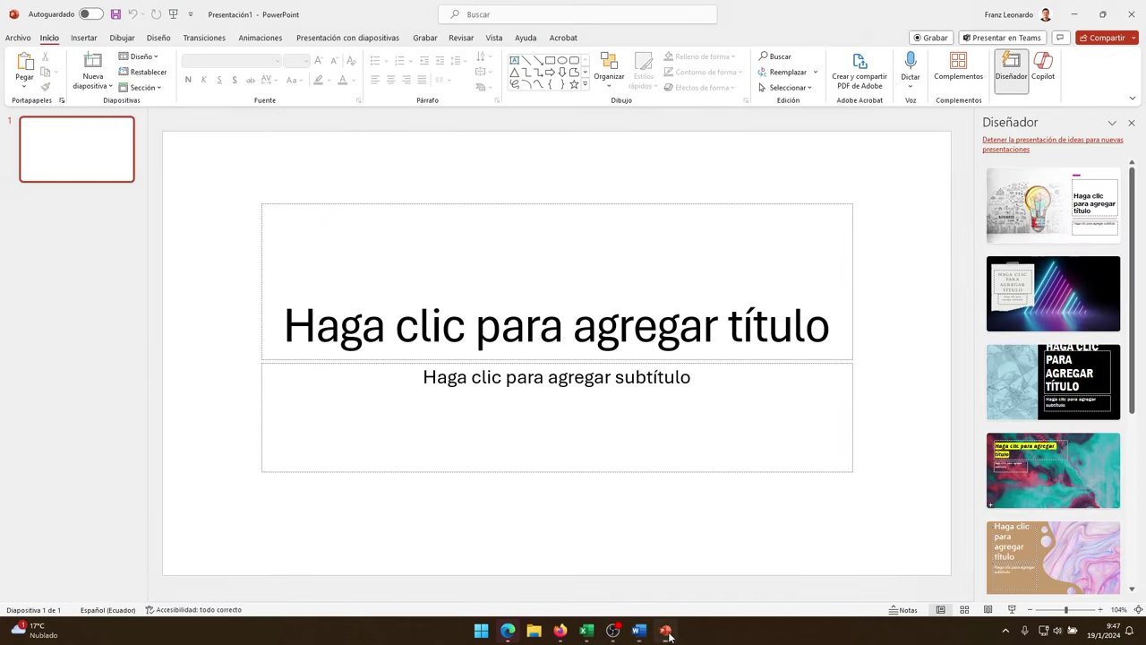
Have PowerPoint's Copilot create a presentation from the pasted two-slide text
click(1045, 76)
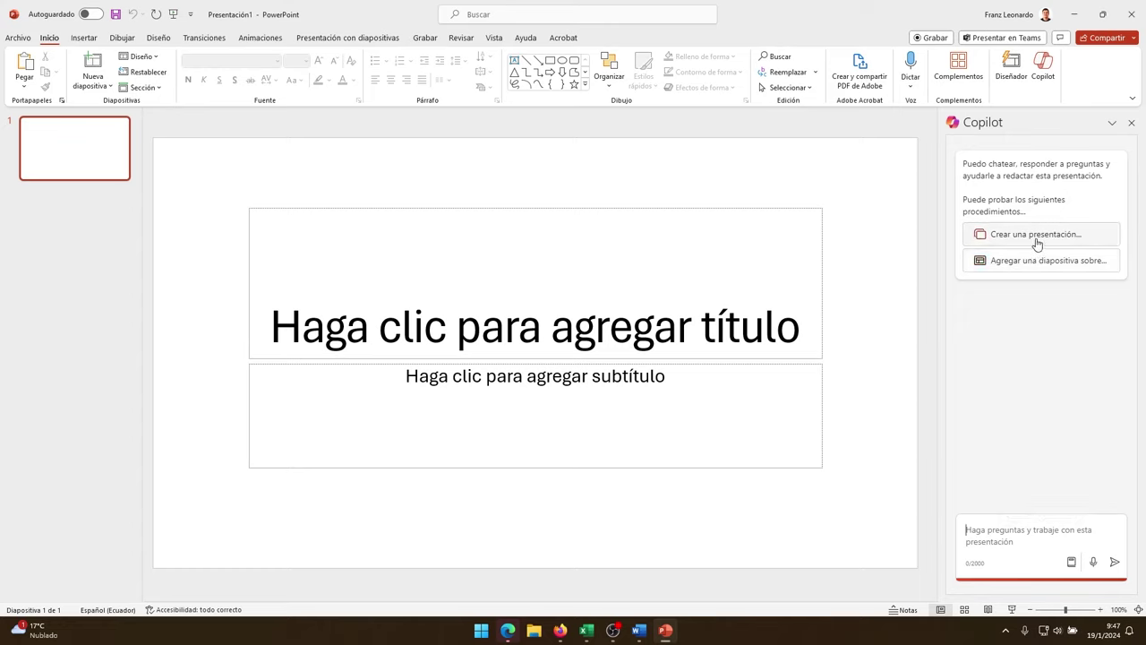
click(1036, 244)
text(con la)
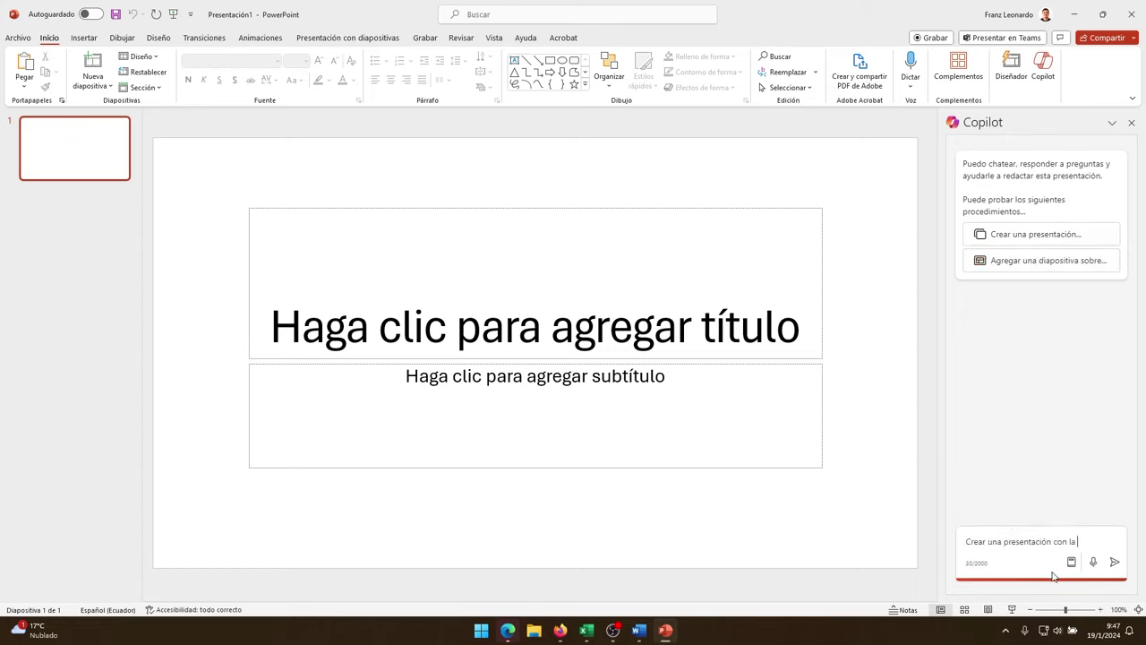
key(ctrl+v)
click(1115, 562)
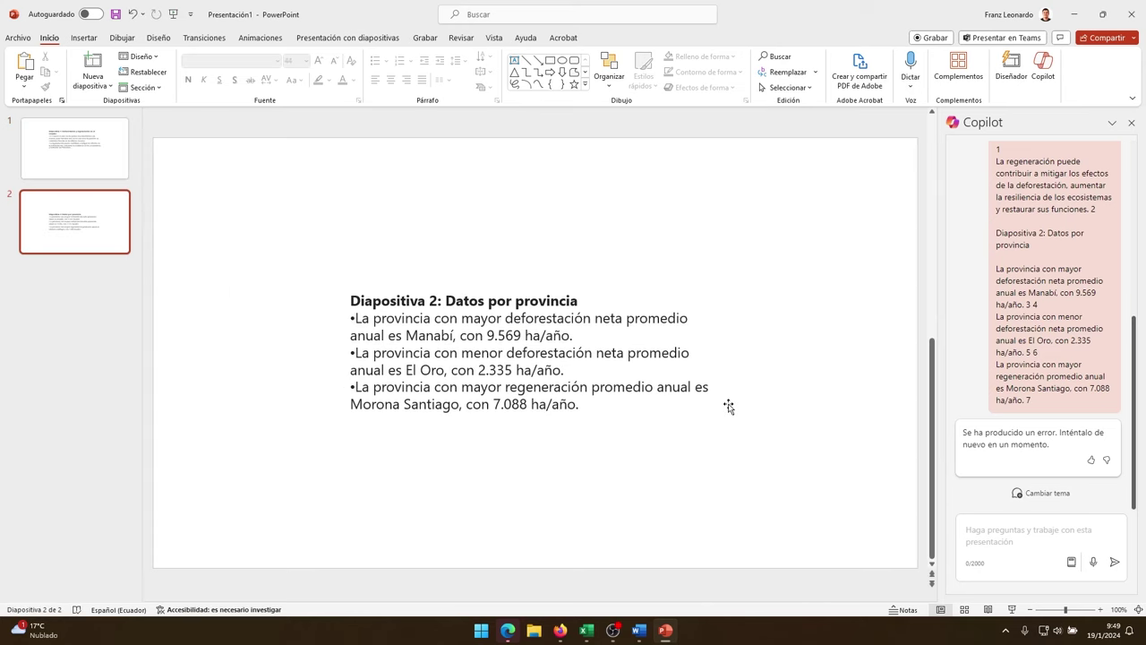
Ask Copilot to 'Mejora las diapositivas', close the Diseñador panel, and return to Excel
click(74, 148)
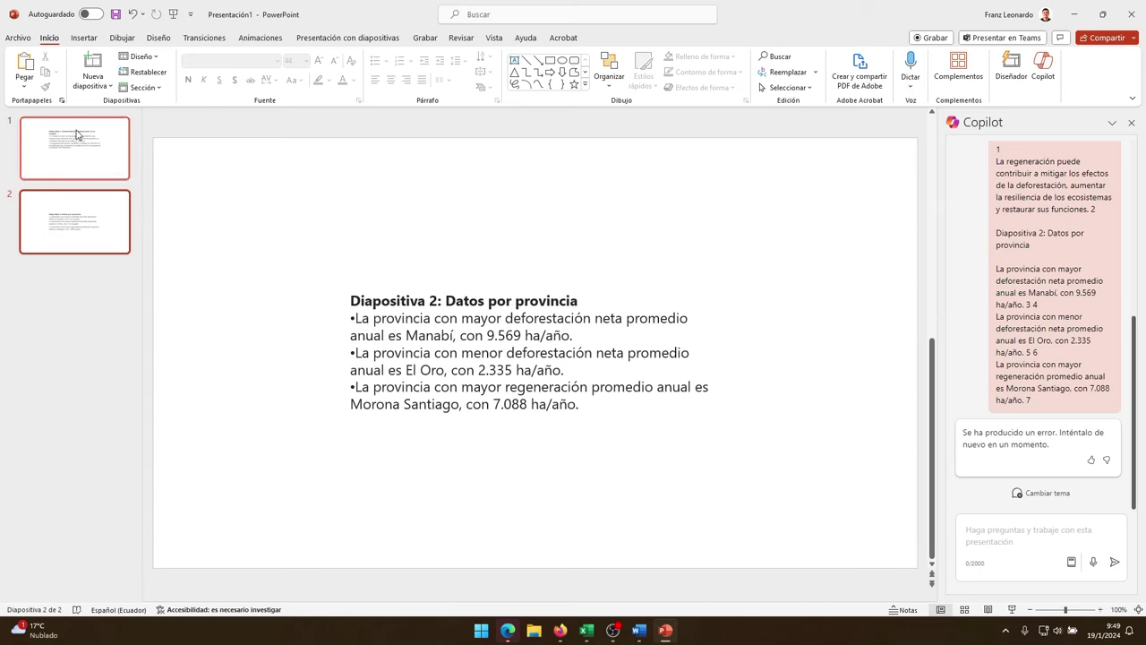
click(994, 537)
text(M)
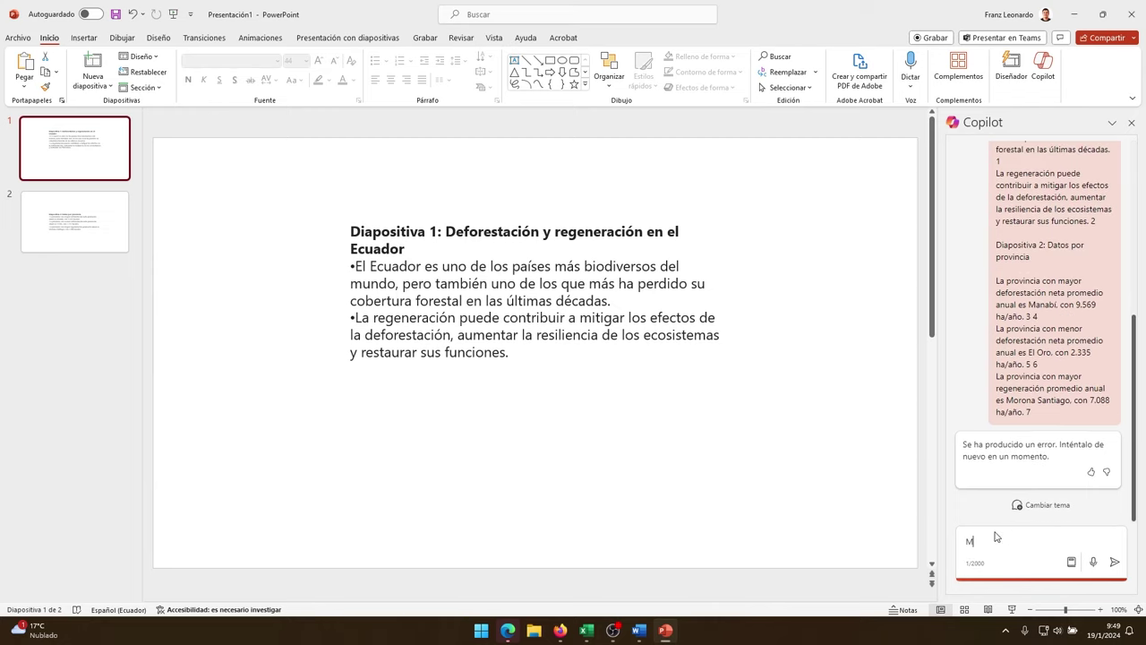
text(ejora las diapositivas)
key(Return)
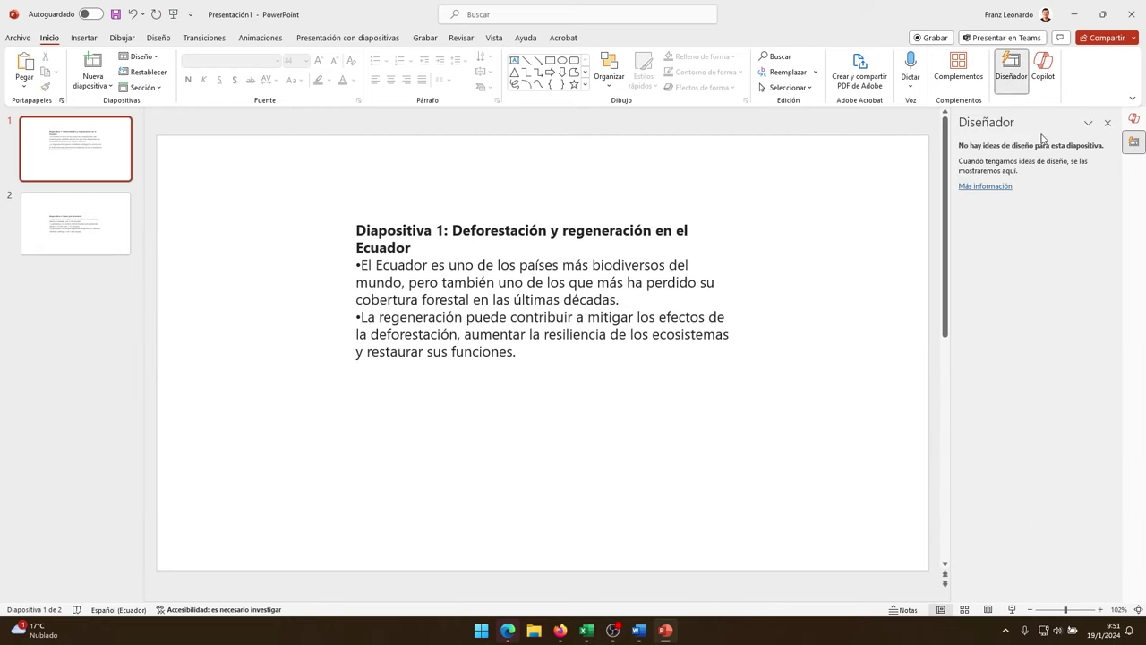
click(1130, 121)
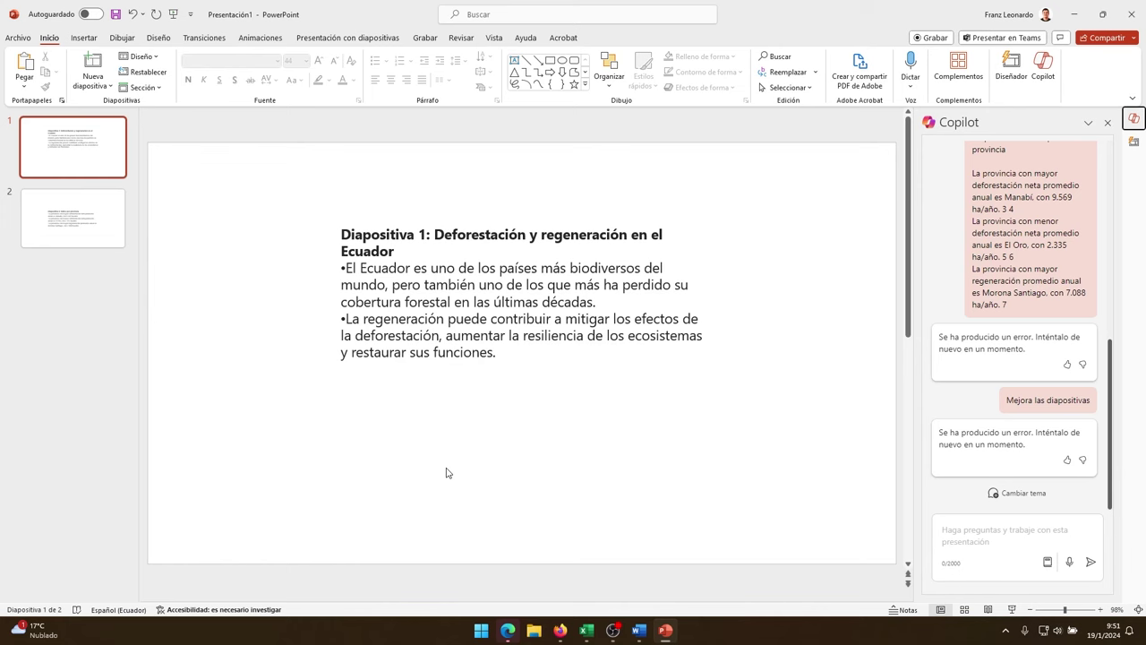
click(587, 631)
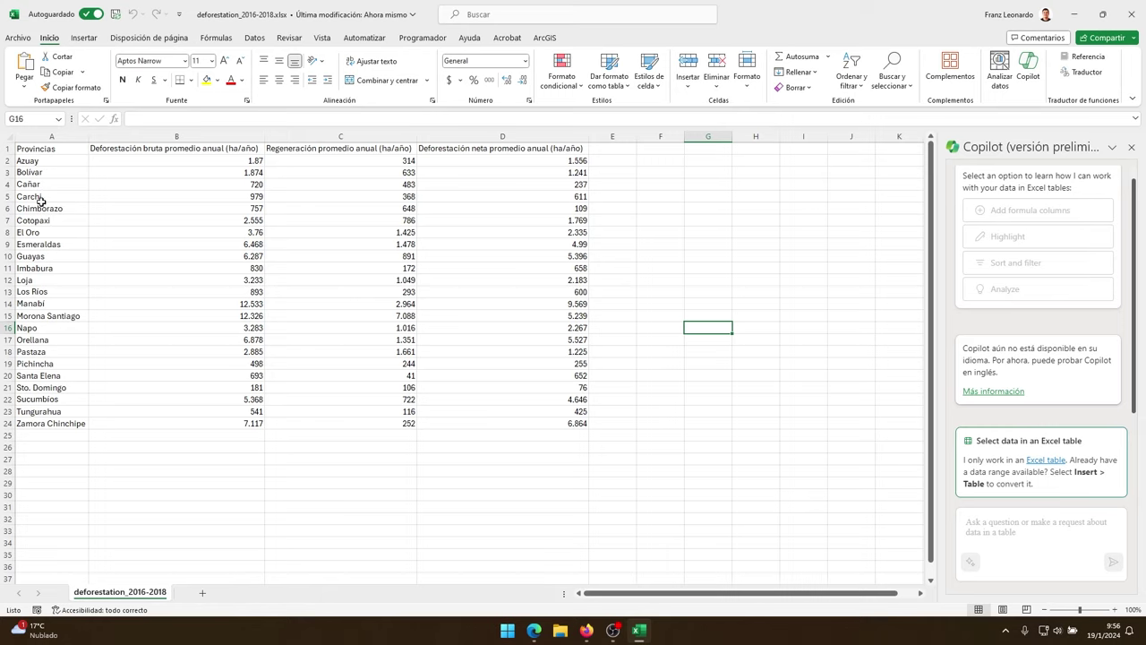
Select A1:D24 and let Copilot convert the deforestation range into table Tabla1
click(33, 149)
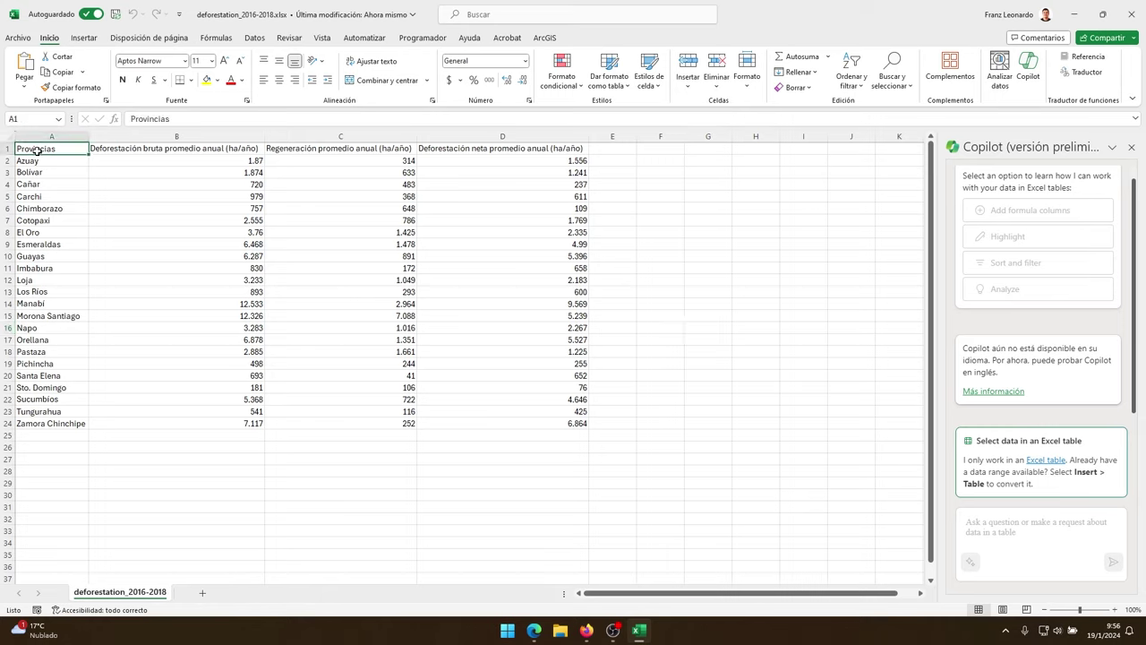
shift+click(561, 423)
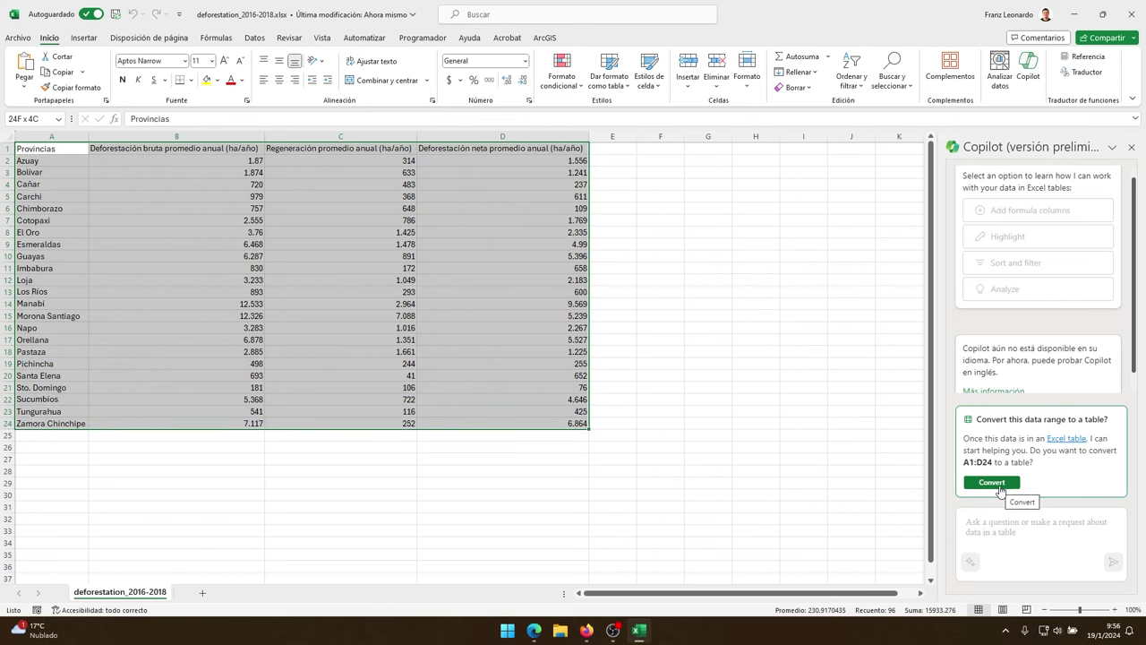
click(991, 482)
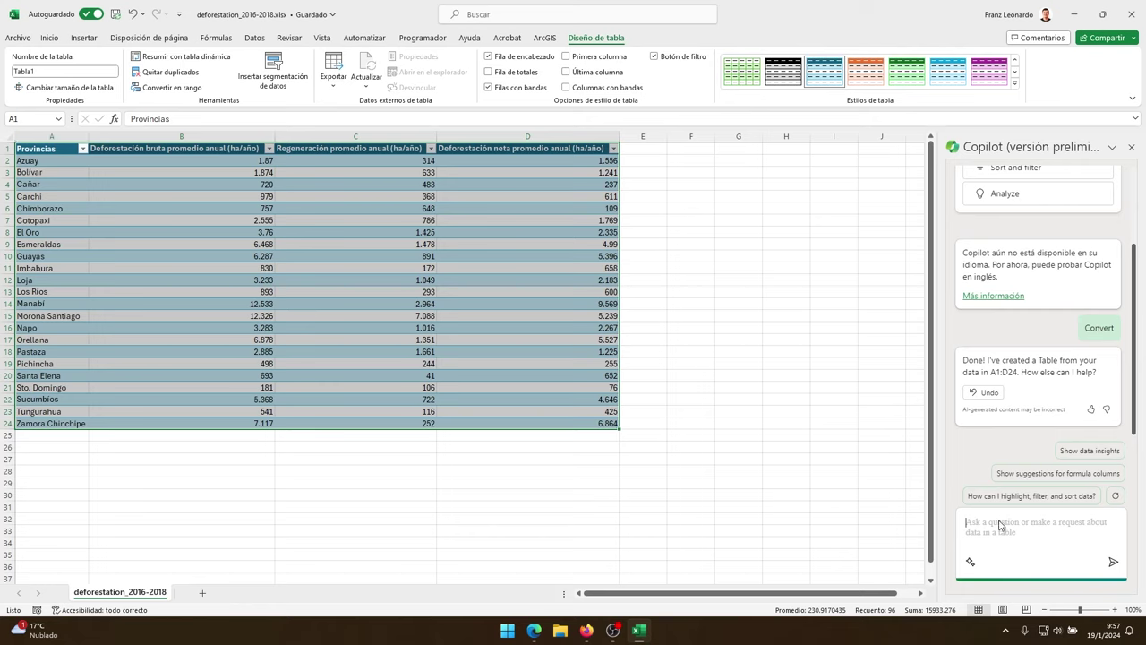
Add Copilot's bar-chart PivotChart of columns A and B to new sheet Hoja3, then reopen the data
text(Create a ta)
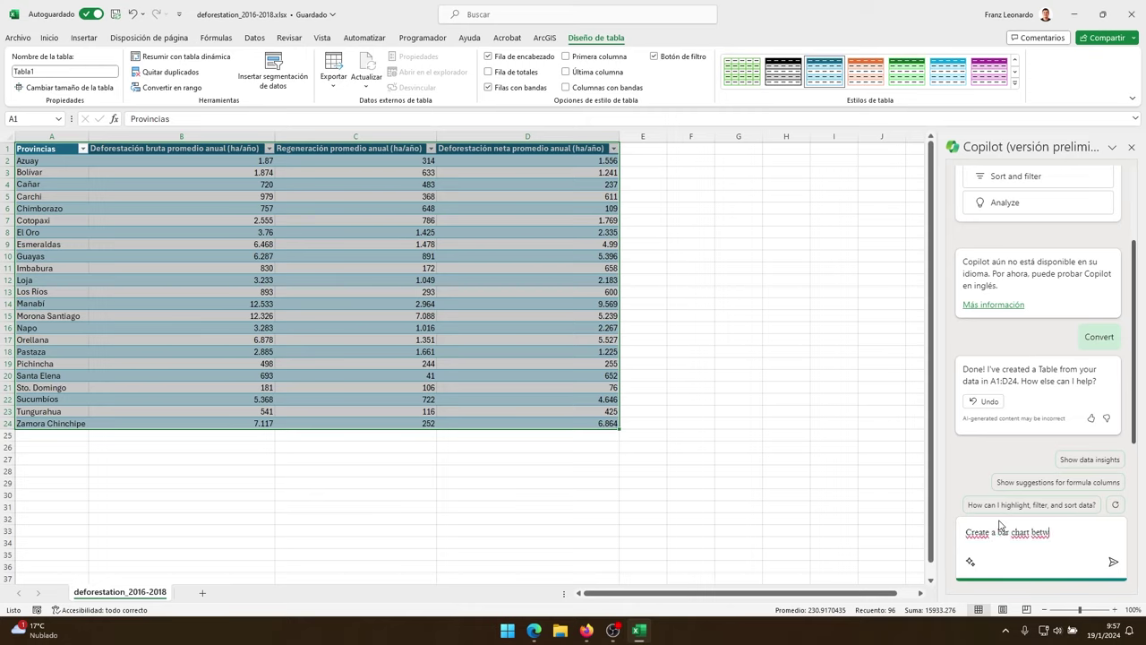
text(en column A and)
text( B)
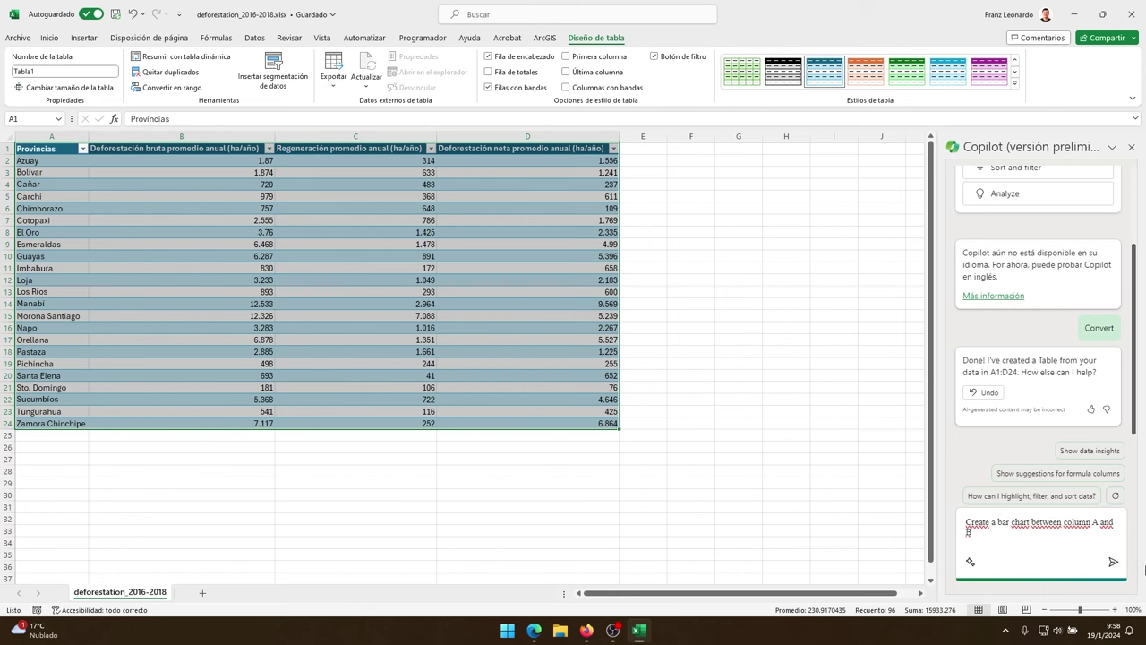
click(1112, 562)
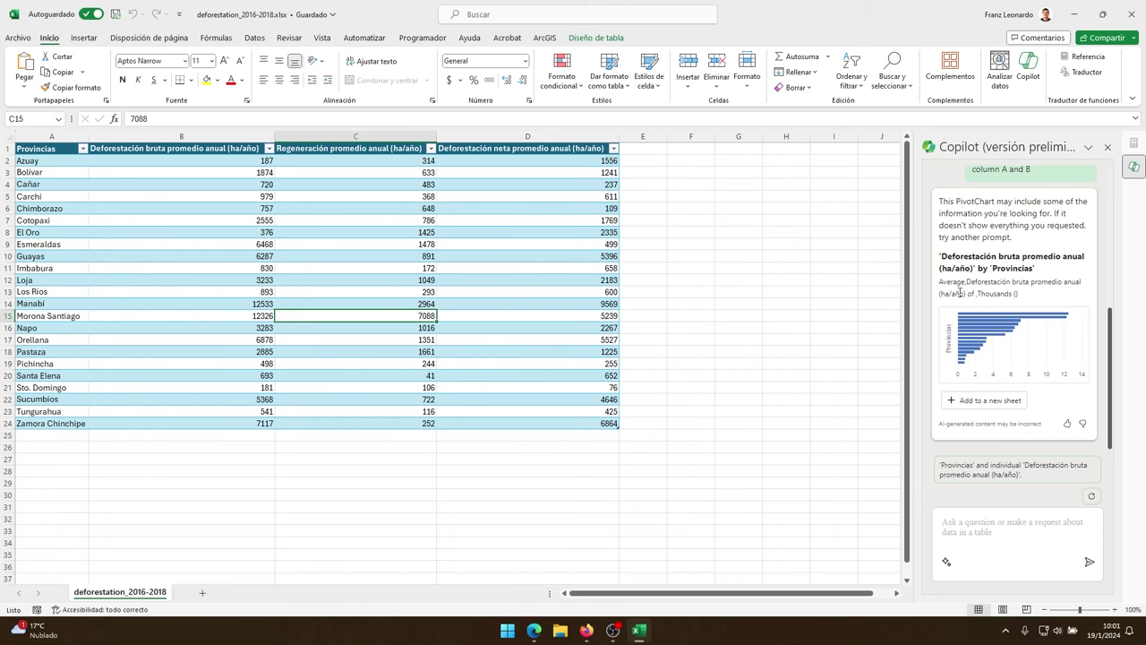
click(982, 402)
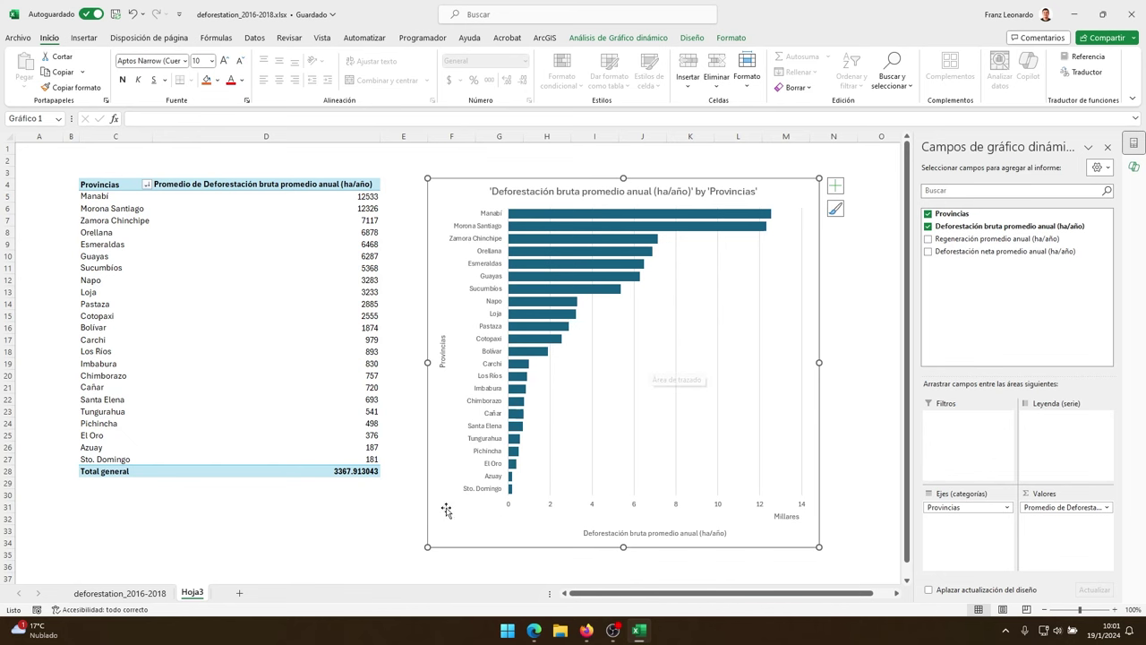
click(135, 594)
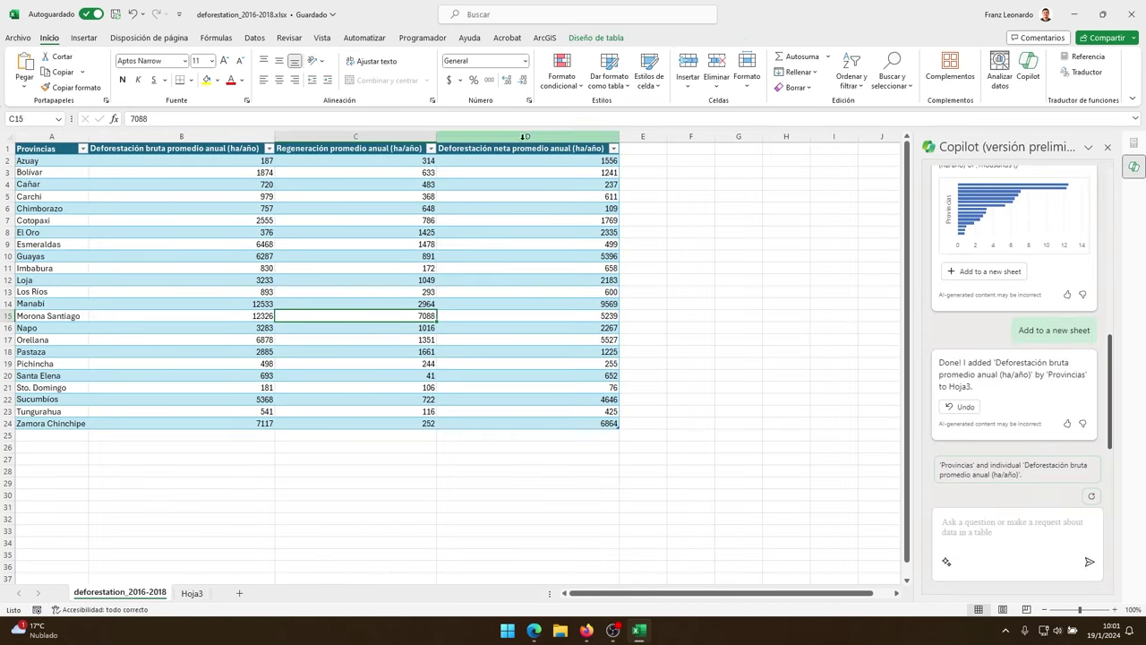
click(36, 137)
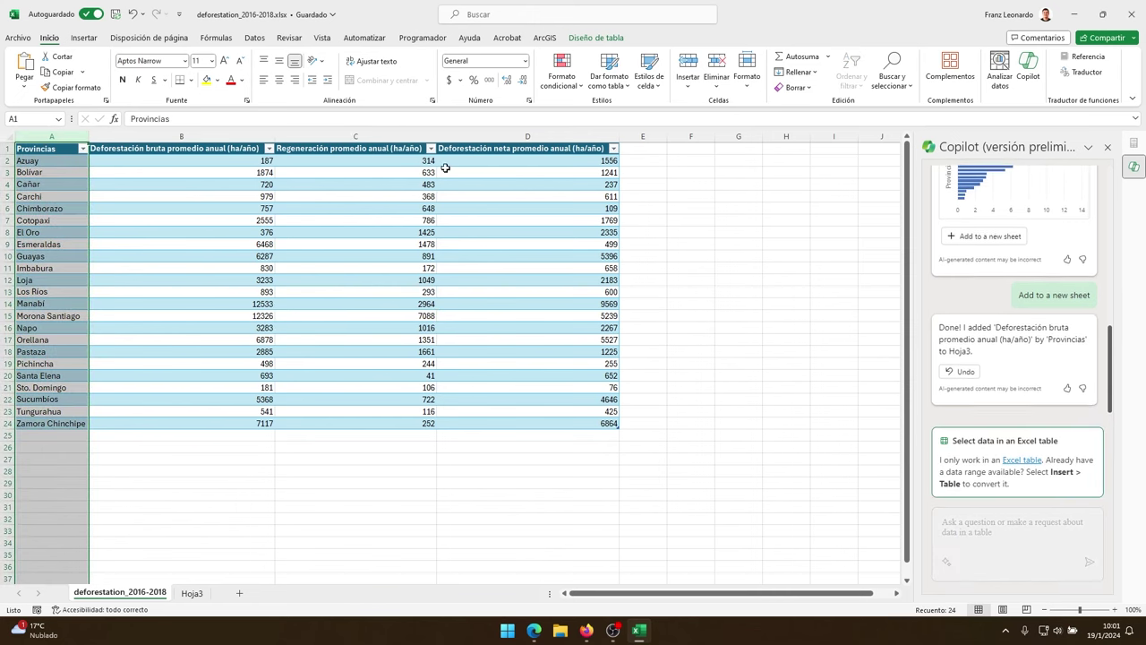
Request a bar chart between columns A and D from Copilot and enlarge the net deforestation chart
click(520, 136)
click(965, 526)
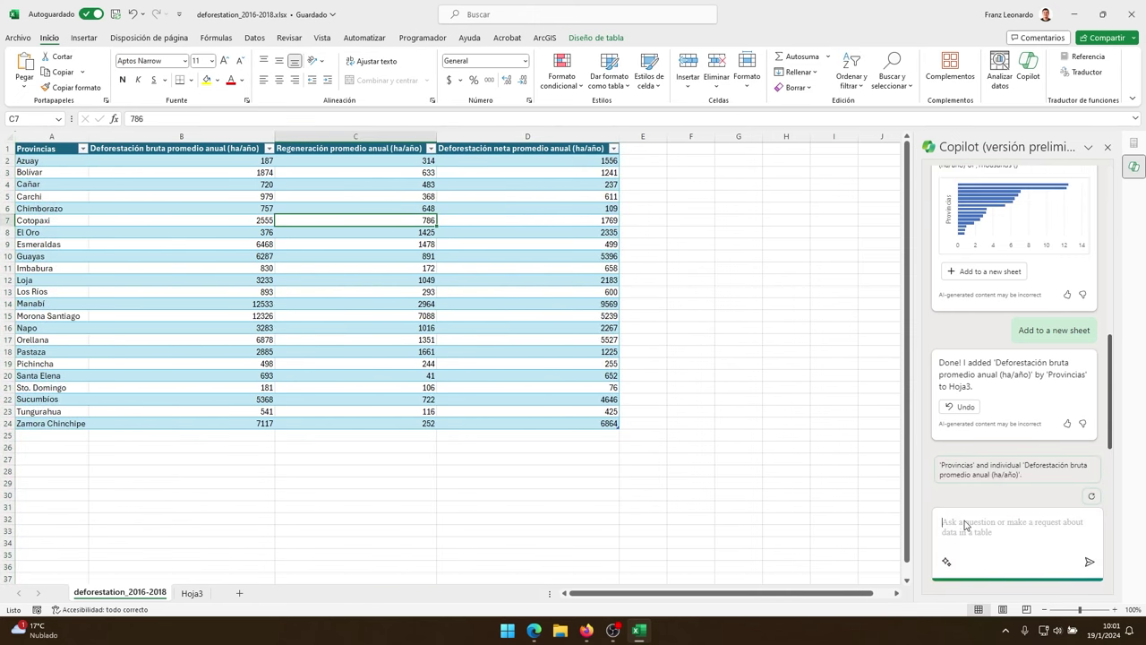
text(Create a bar chart between column A and)
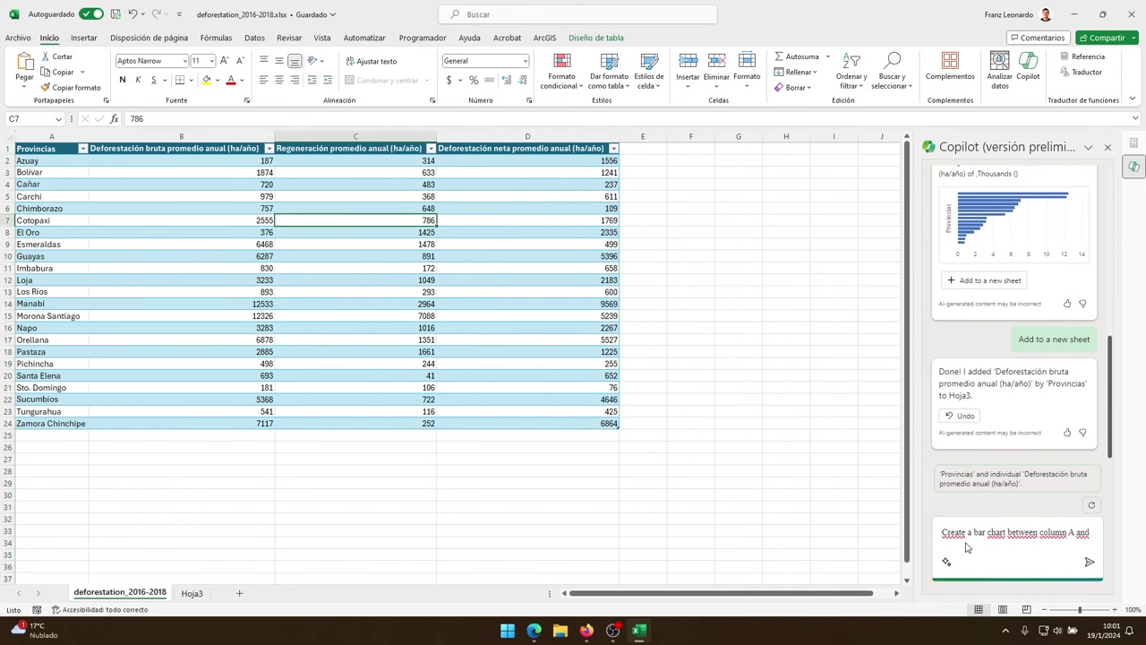
text( D)
key(Return)
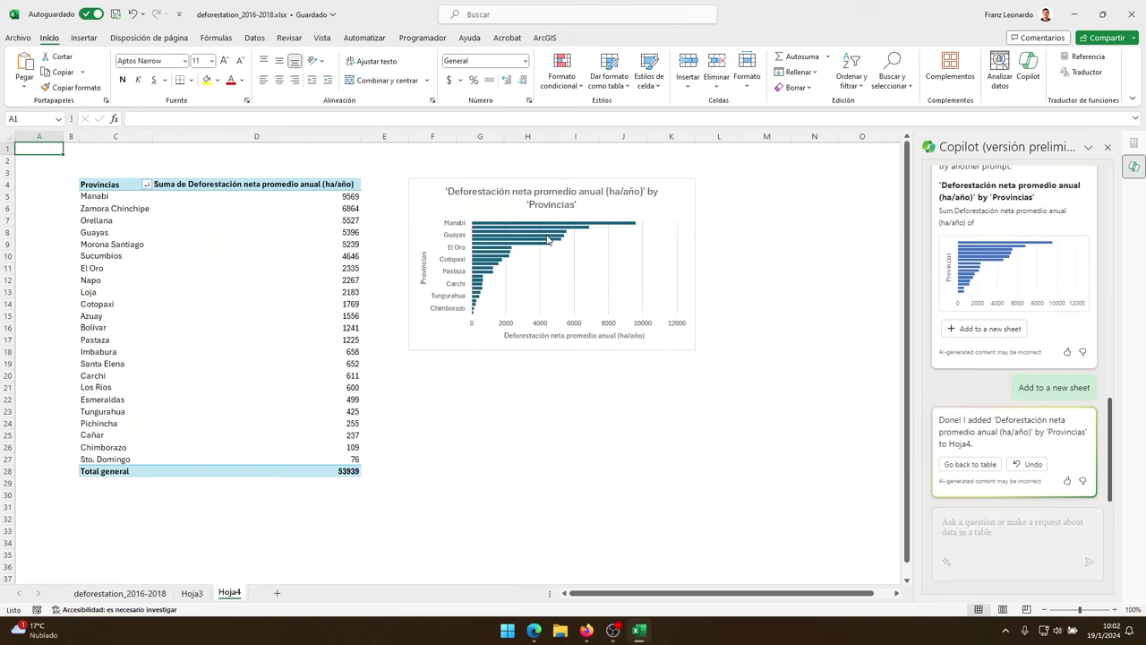
drag(695, 350, 842, 542)
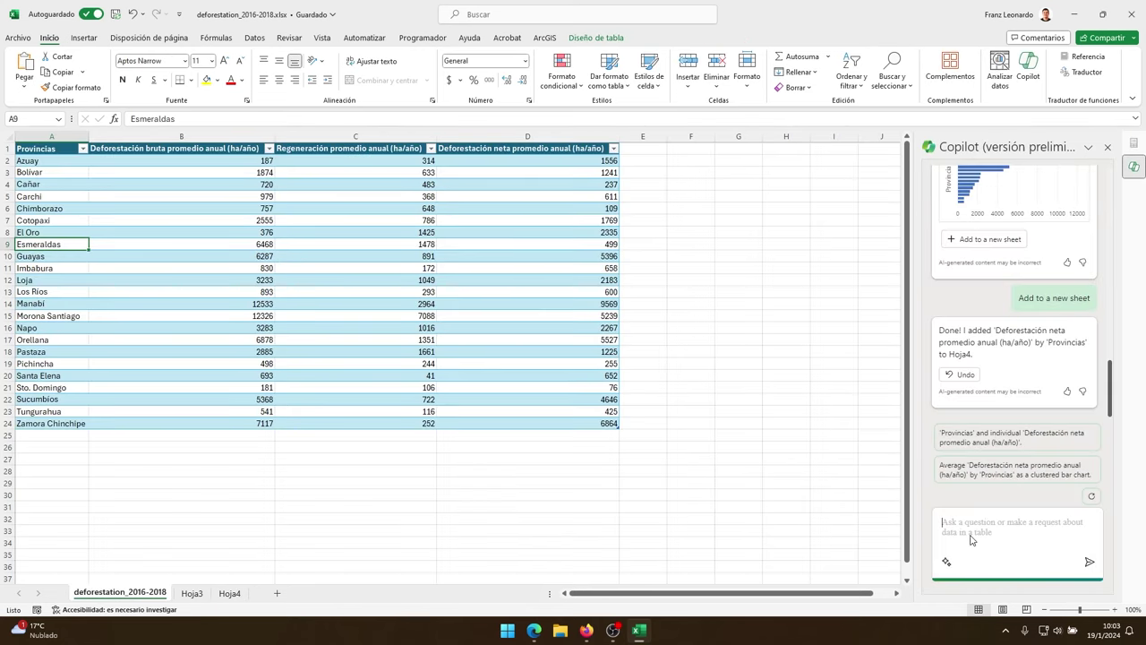
Ask Copilot to 'Create a correlation chart' and add the gross deforestation vs regeneration scatter chart
click(972, 538)
text(Create a co)
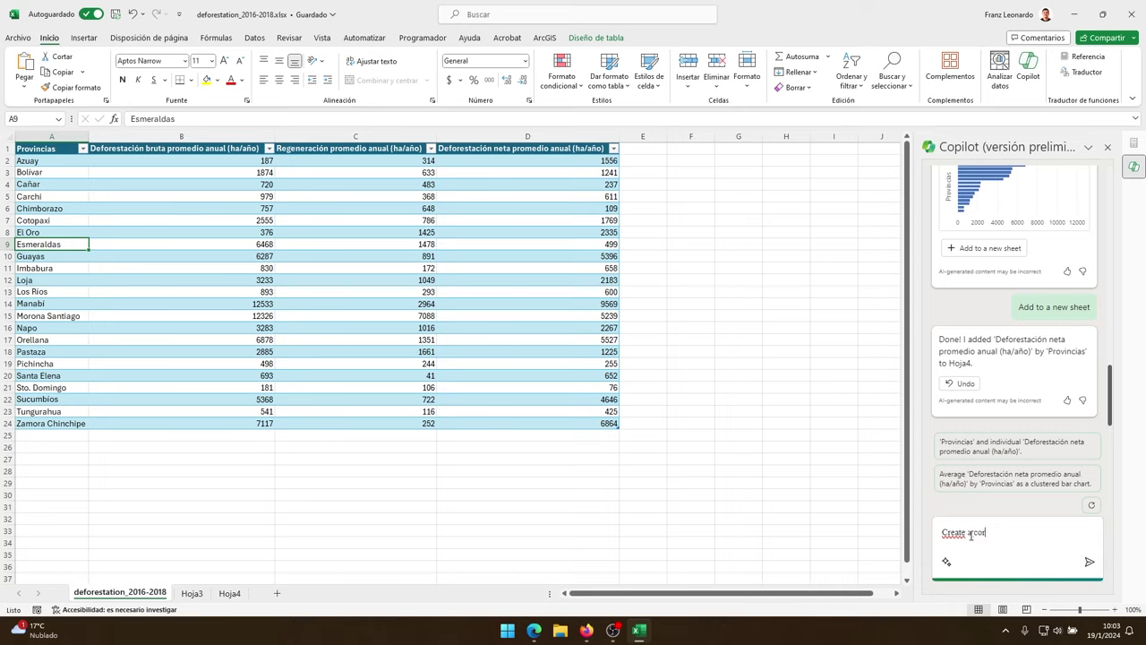
text(rrelation chart)
click(1089, 563)
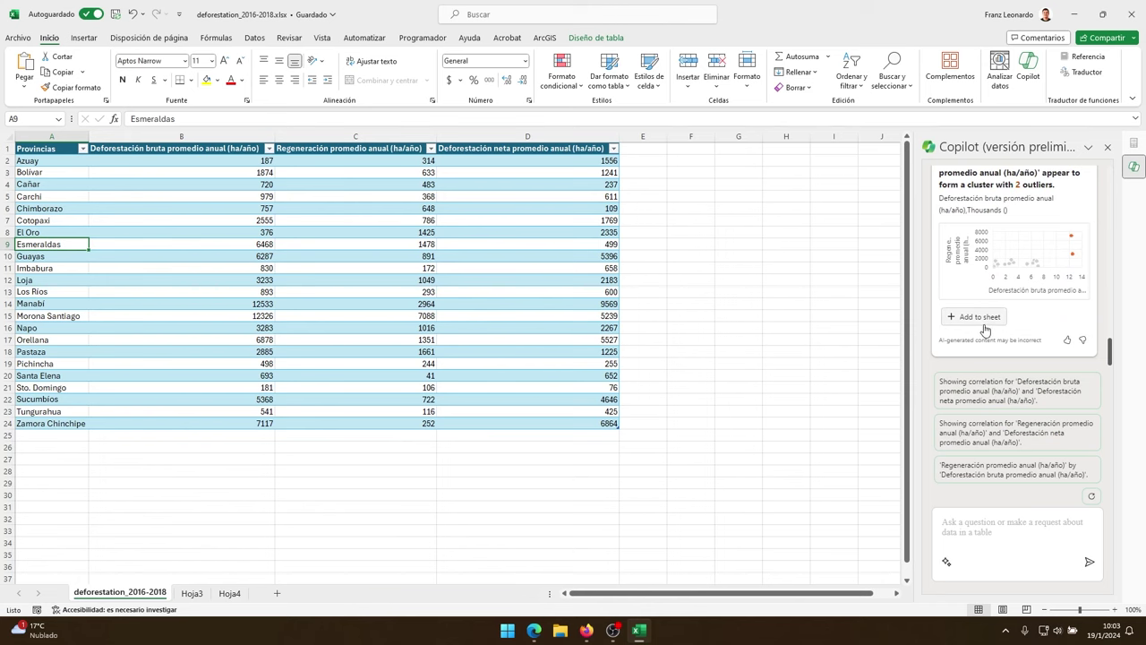
click(982, 323)
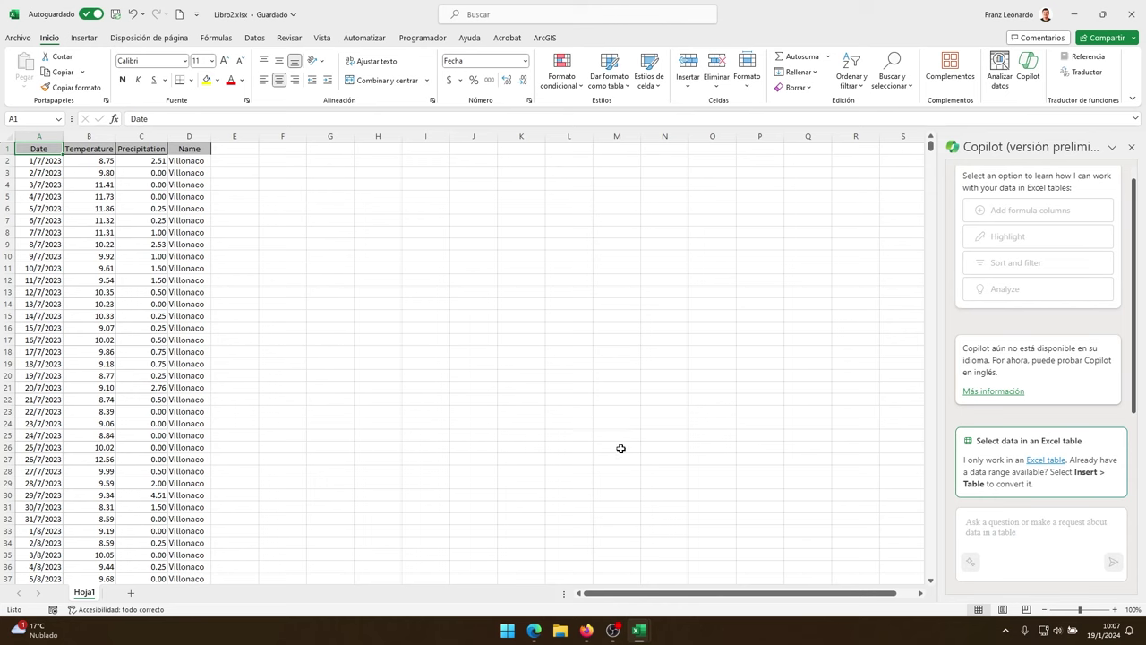
Convert the climate data range A1:D1768 into a table
click(45, 162)
click(36, 149)
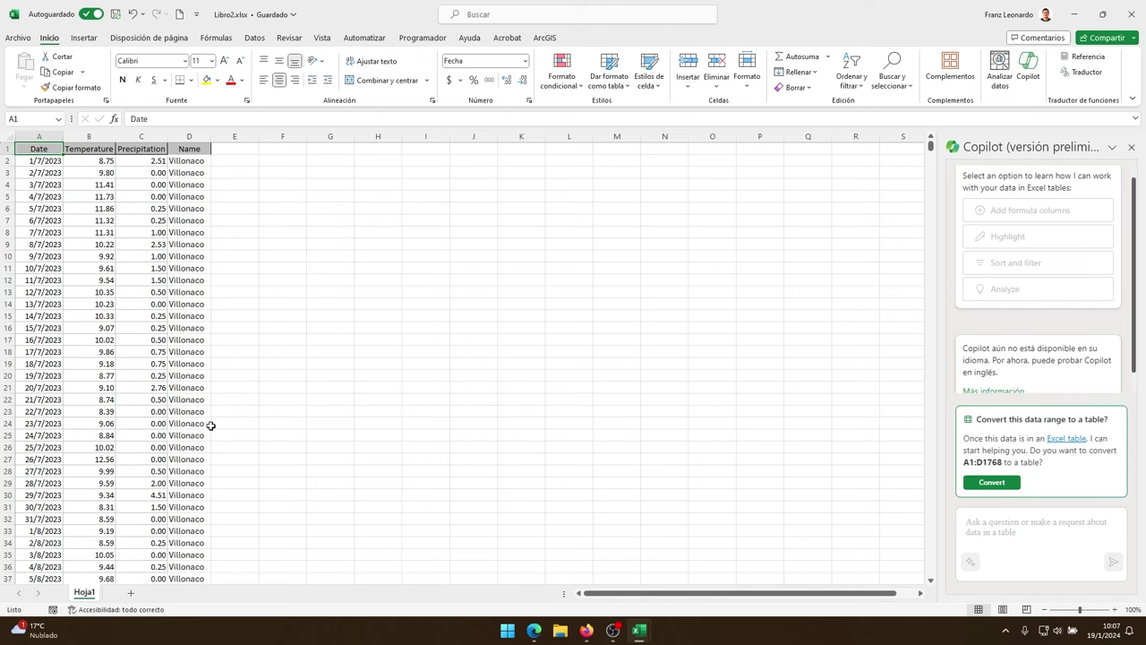
key(ctrl+shift+Right)
key(ctrl+shift+Down)
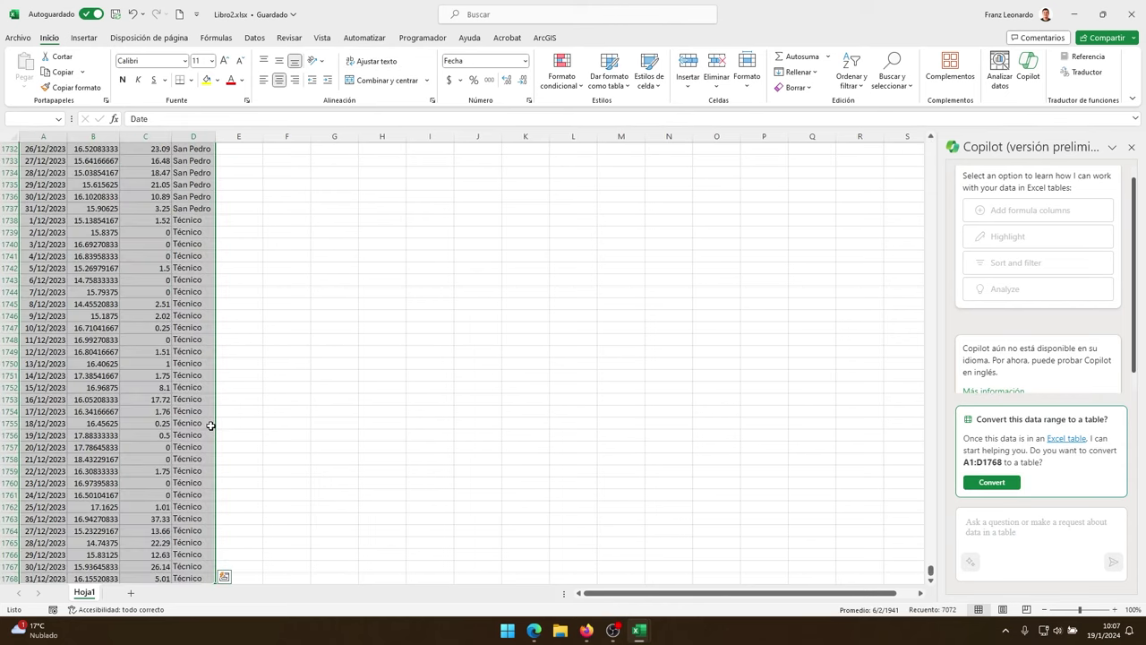
click(1005, 485)
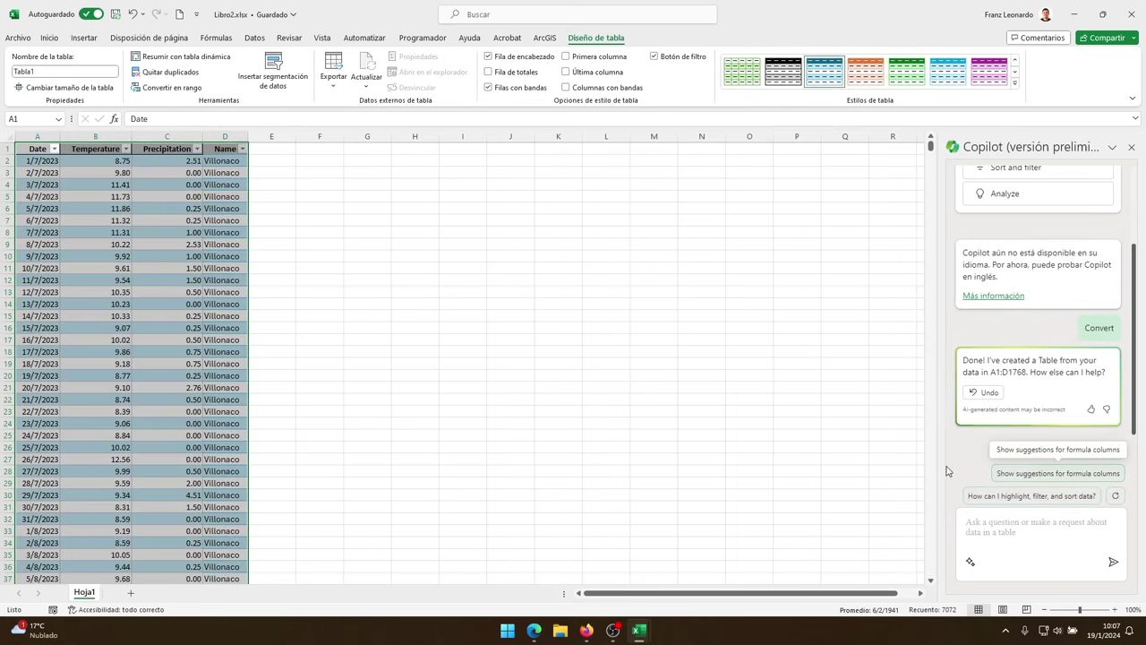
Ask Copilot to 'Create a graph of temperature and precipitation classified by name' and add it to a new sheet
click(990, 530)
text(Cr)
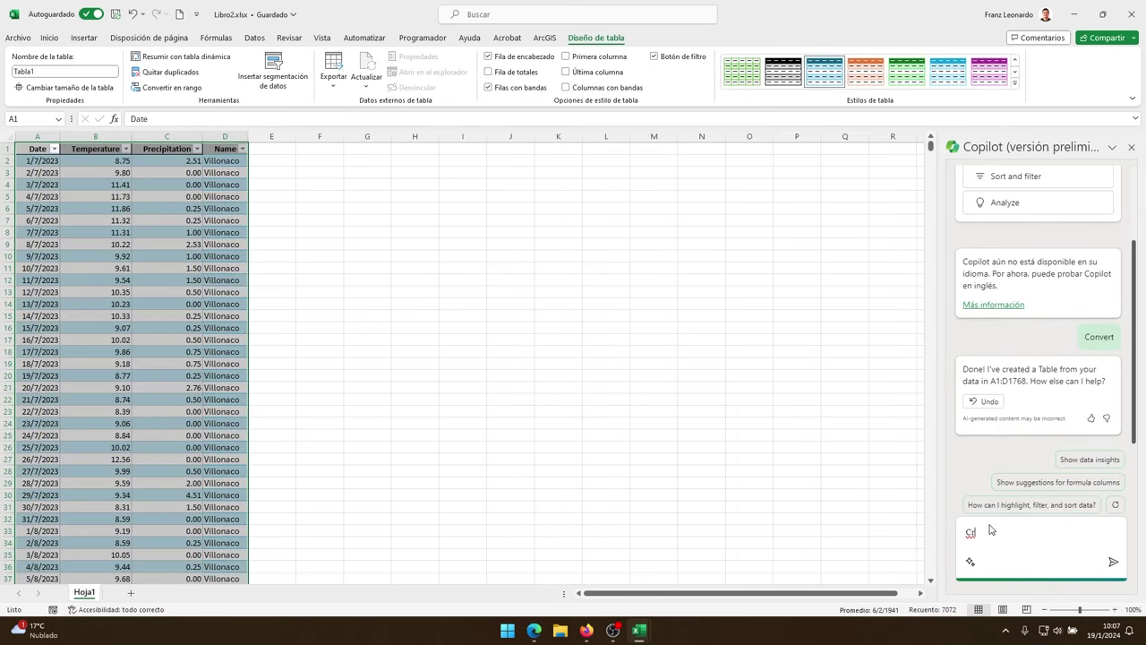
text(eate a graph)
text( of temperature and precipitation)
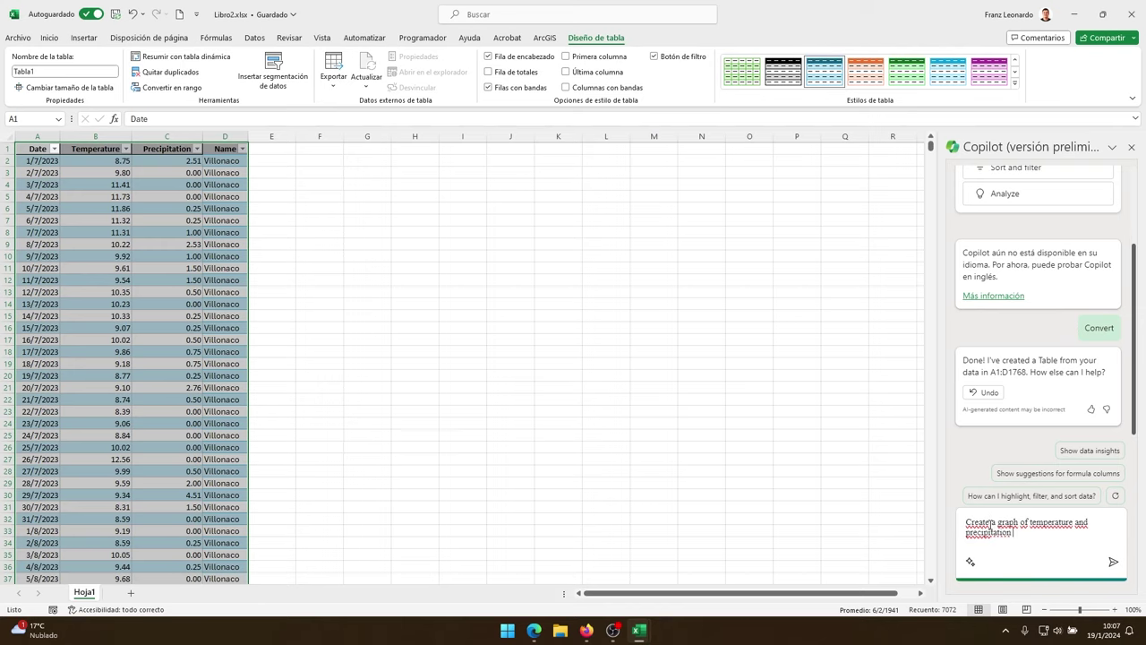
text( classified by name)
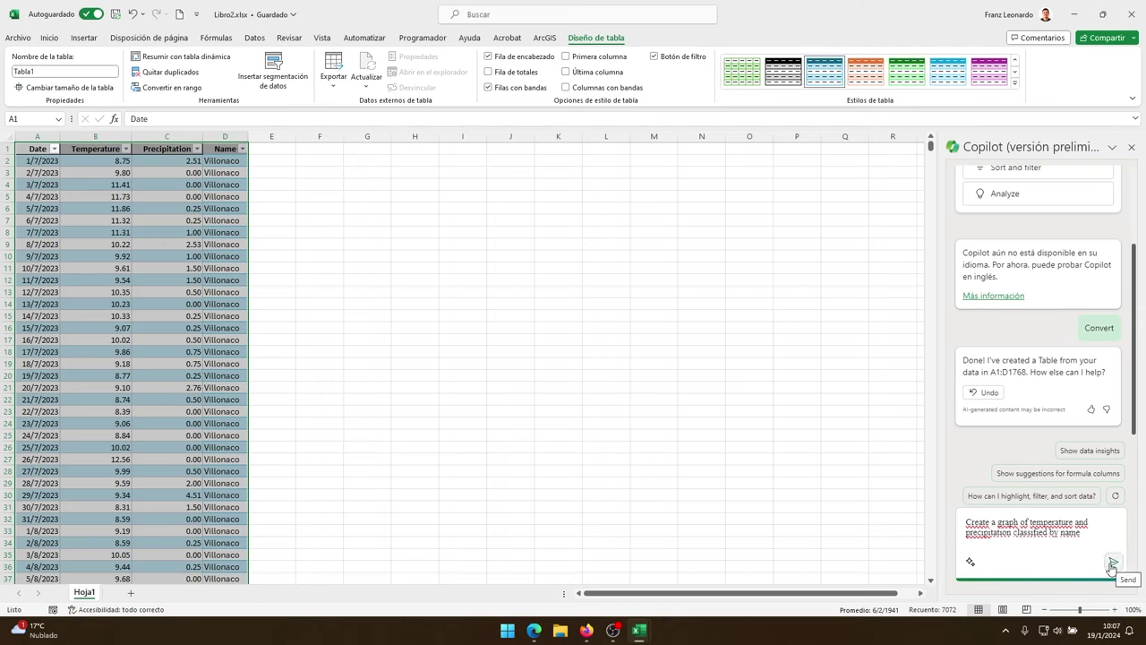
click(1113, 562)
click(1005, 473)
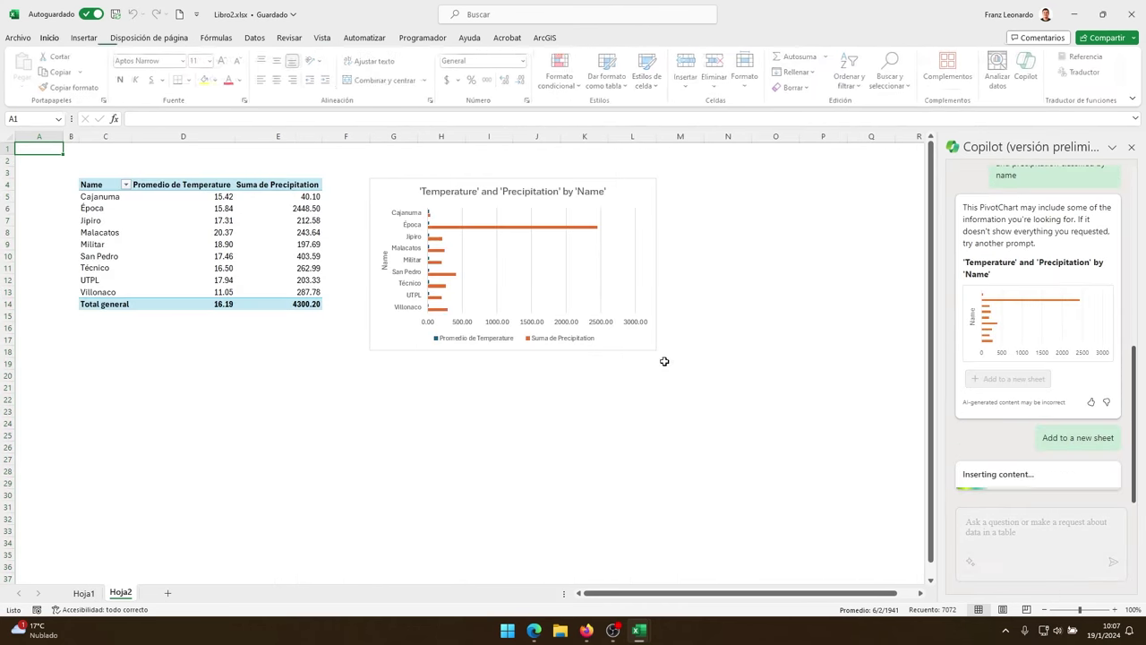
Enlarge the Hoja2 PivotChart, add the Date field to split figures by year, then return to Hoja1
click(617, 345)
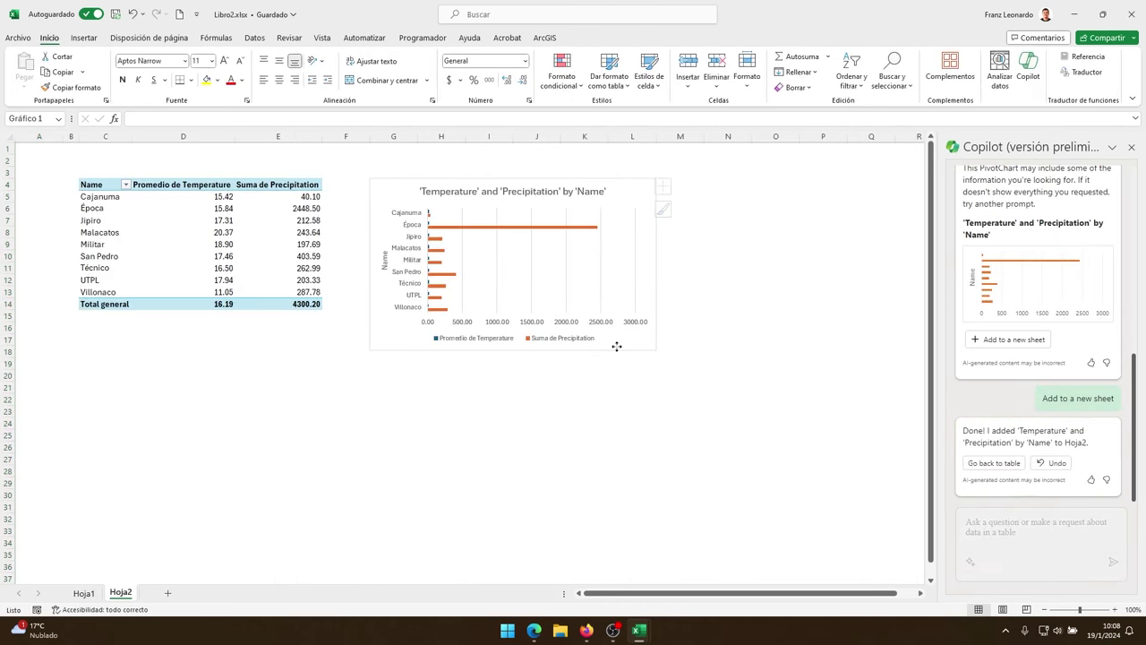
drag(657, 349, 821, 465)
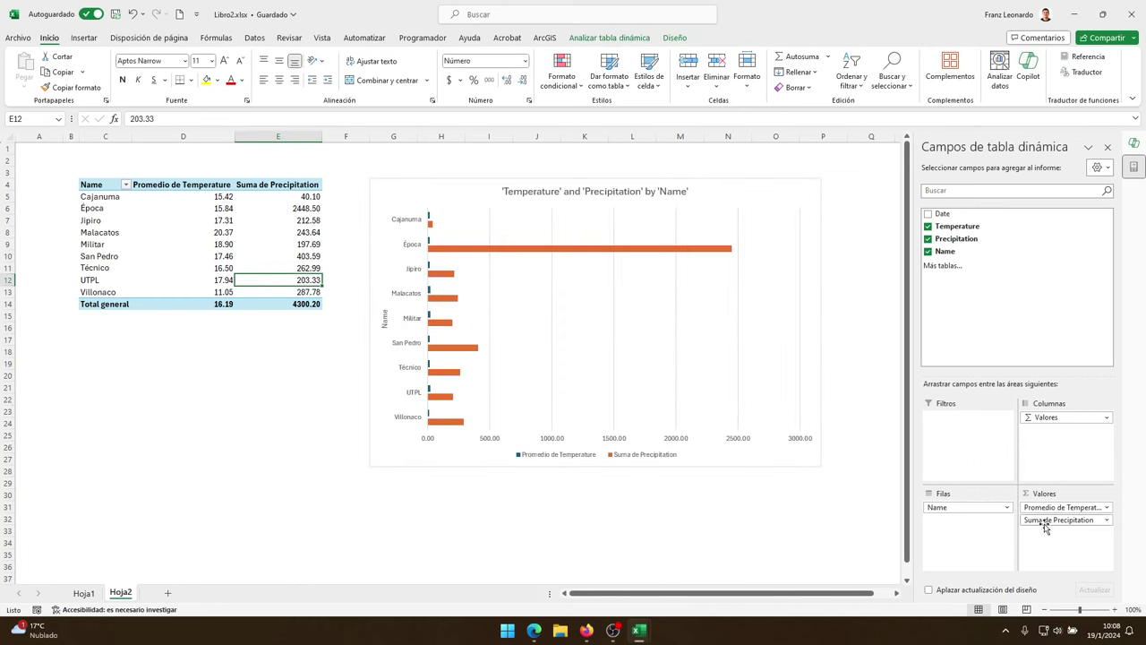
click(931, 216)
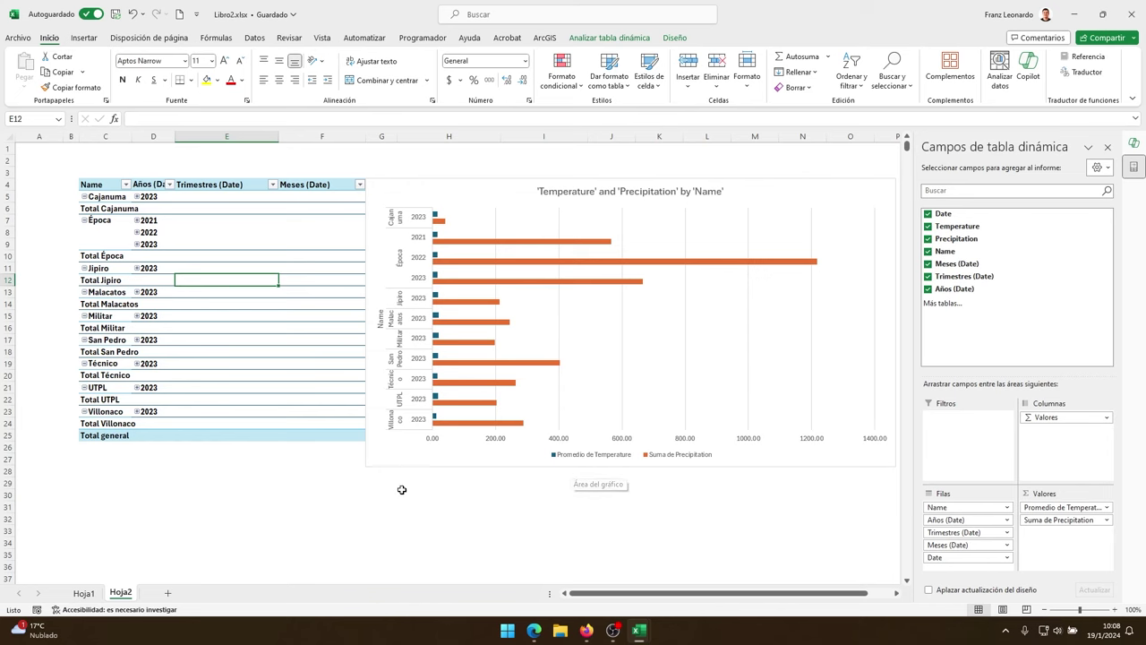
click(83, 593)
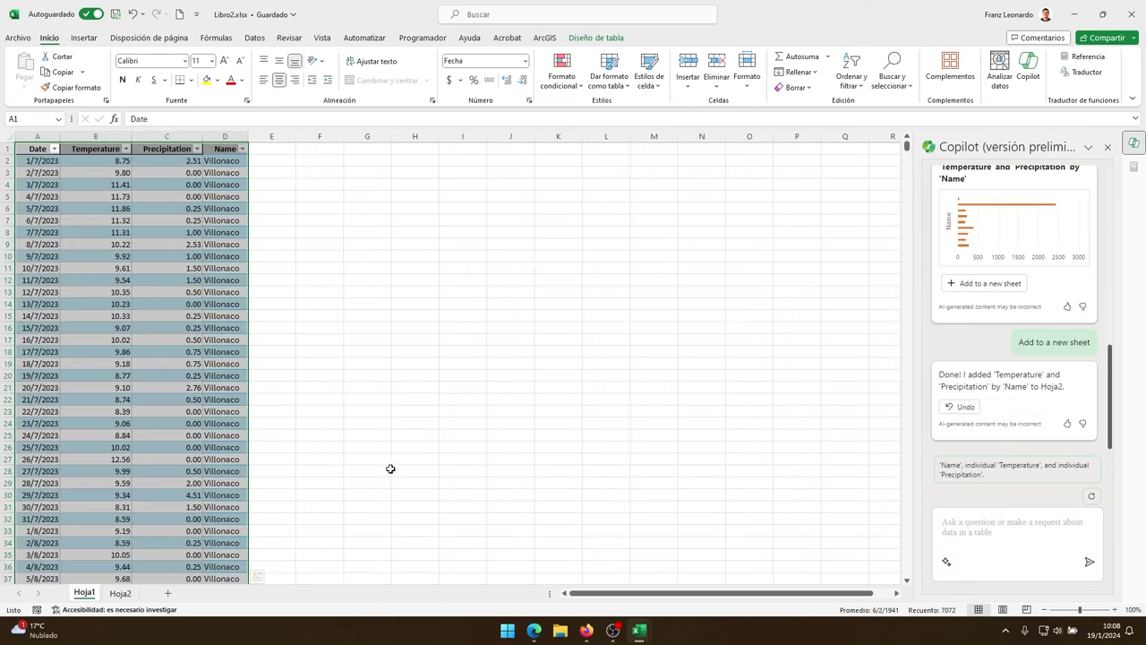
Have Copilot add an average-temperature-by-date line PivotChart on new sheet Hoja3 and enlarge it
click(977, 535)
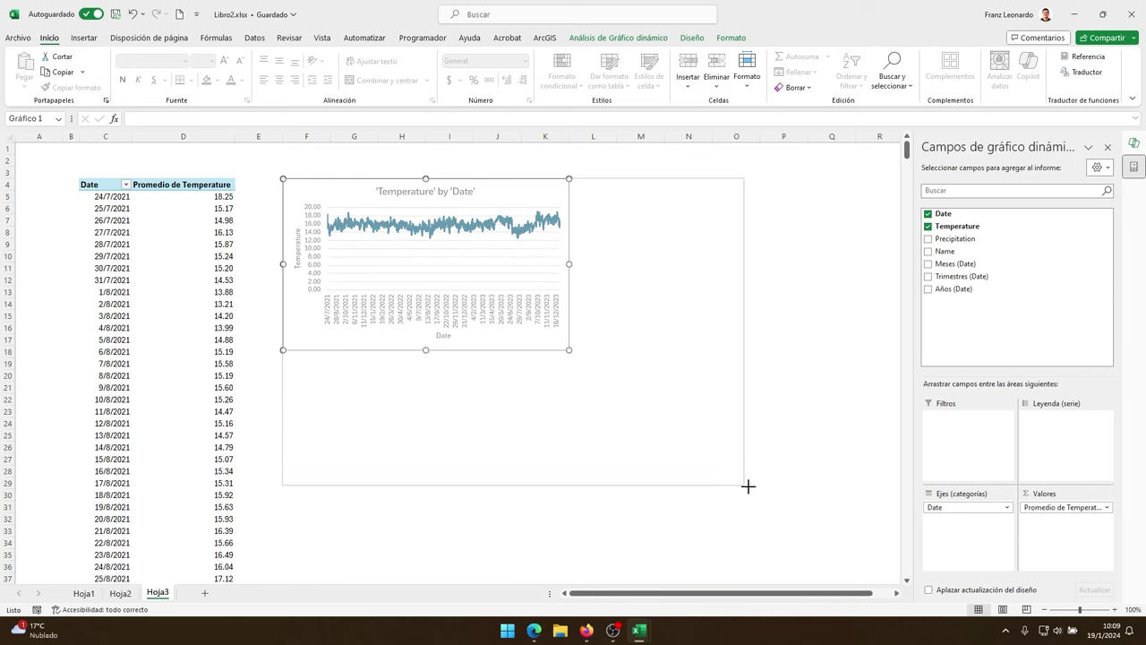
drag(565, 350, 810, 518)
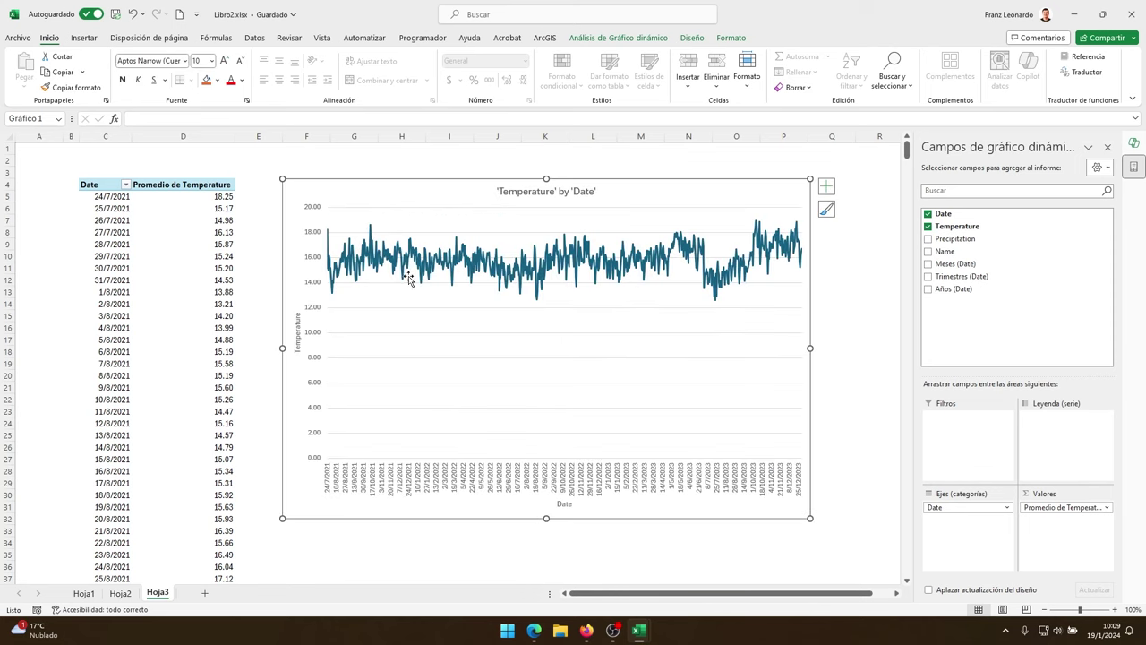